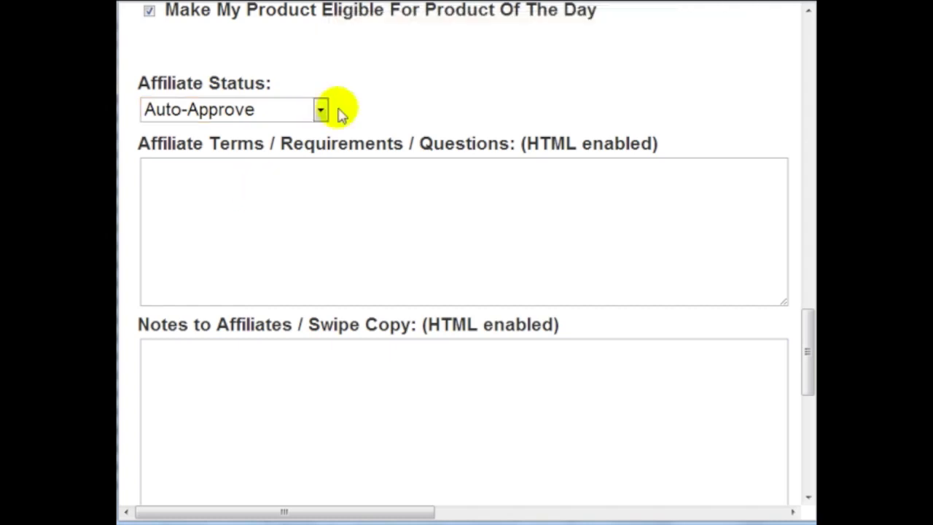
Step: Change Affiliate Status to Manual Approval, leaving the affiliate terms field empty
{"action": "mouse_move", "coordinate": [312, 110]}
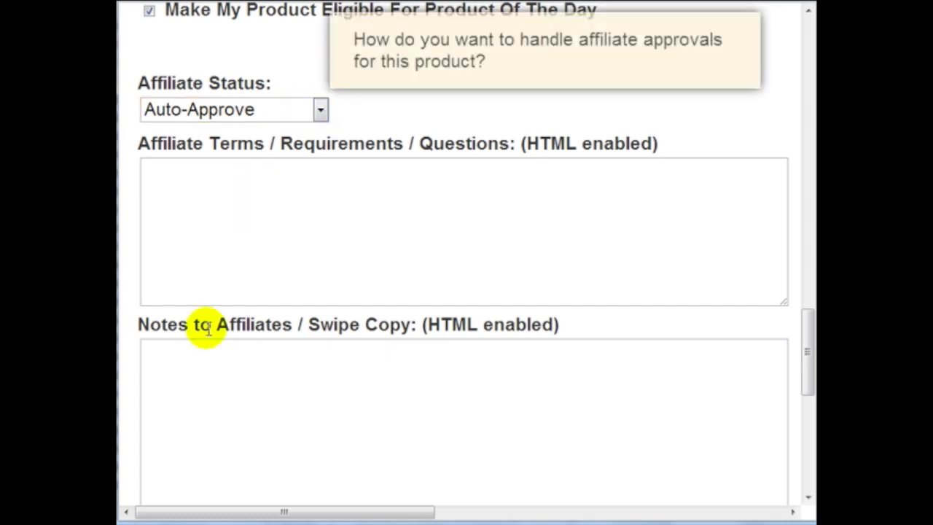
{"action": "left_click", "coordinate": [412, 216]}
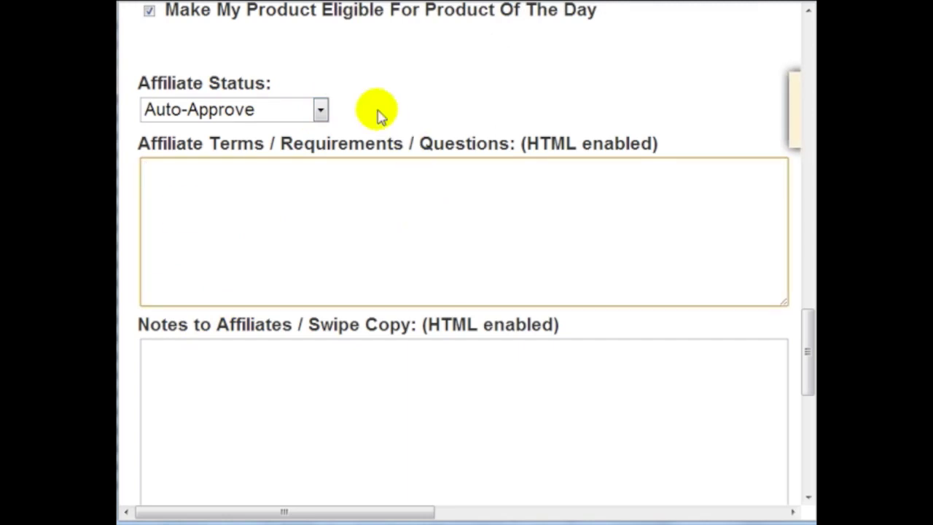
{"action": "left_click", "coordinate": [305, 109]}
{"action": "left_click", "coordinate": [302, 135]}
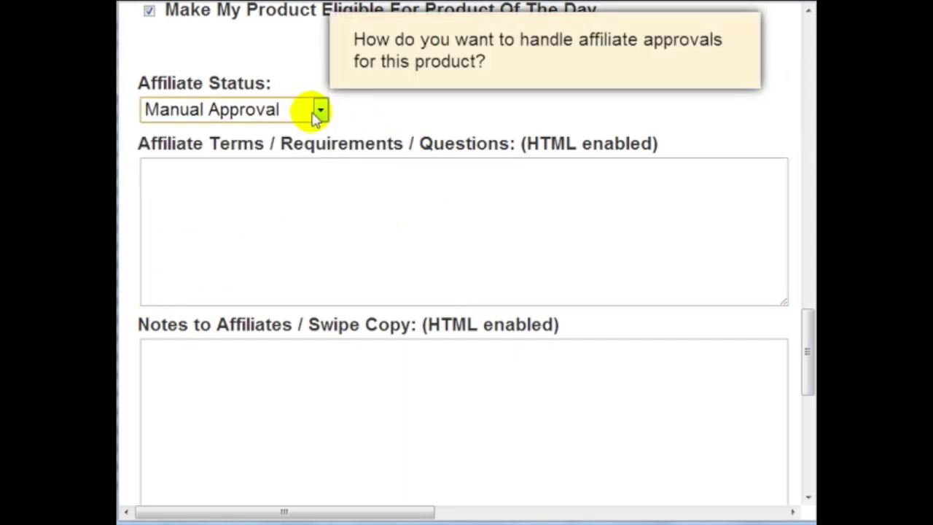
{"action": "left_click", "coordinate": [274, 218]}
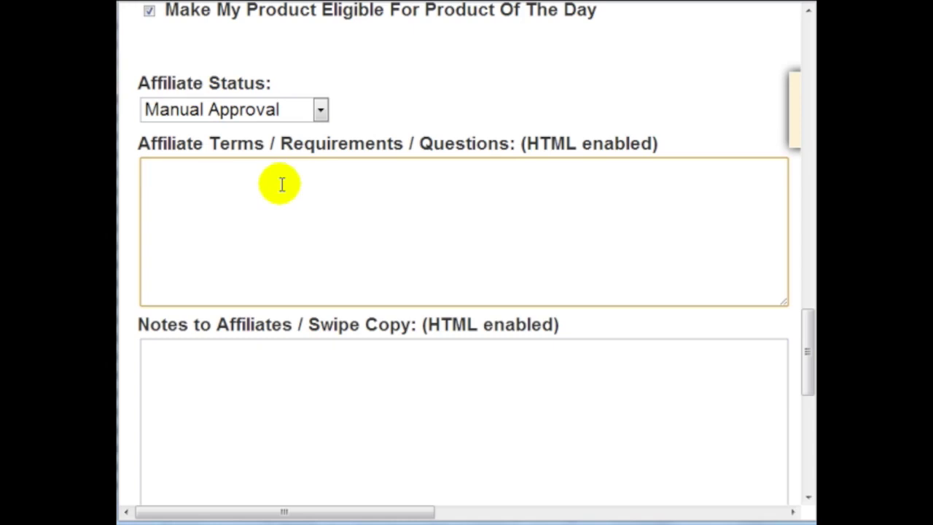
{"action": "scroll", "coordinate": [287, 187], "scroll_direction": "down", "scroll_amount": 2}
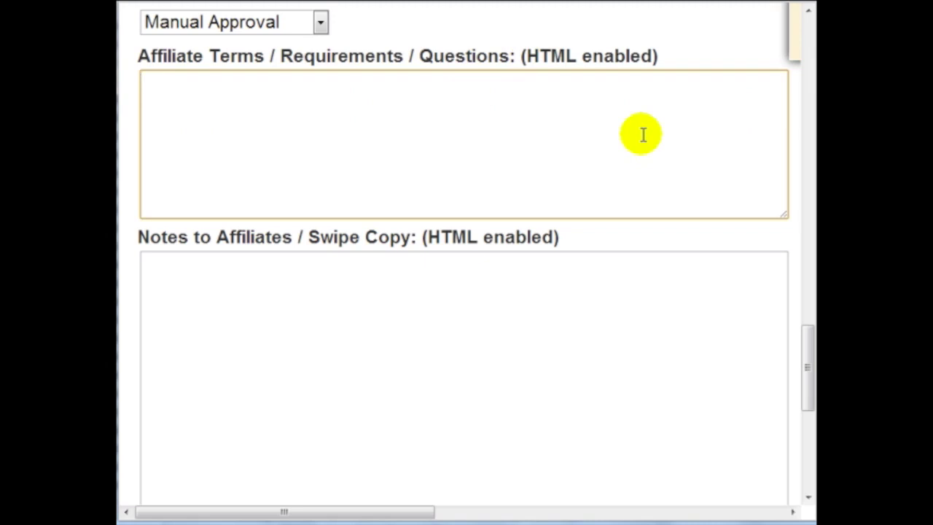
{"action": "scroll", "coordinate": [241, 102], "scroll_direction": "down", "scroll_amount": 2}
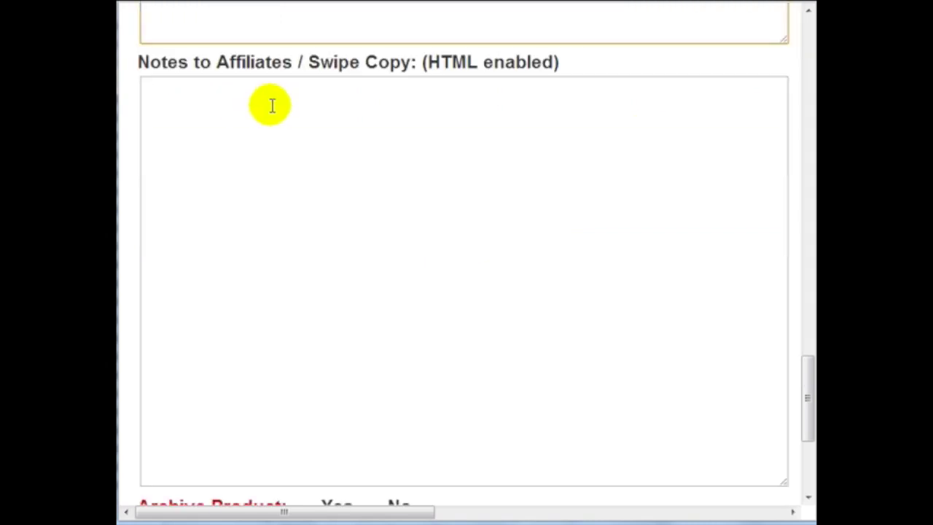
{"action": "left_click", "coordinate": [307, 159]}
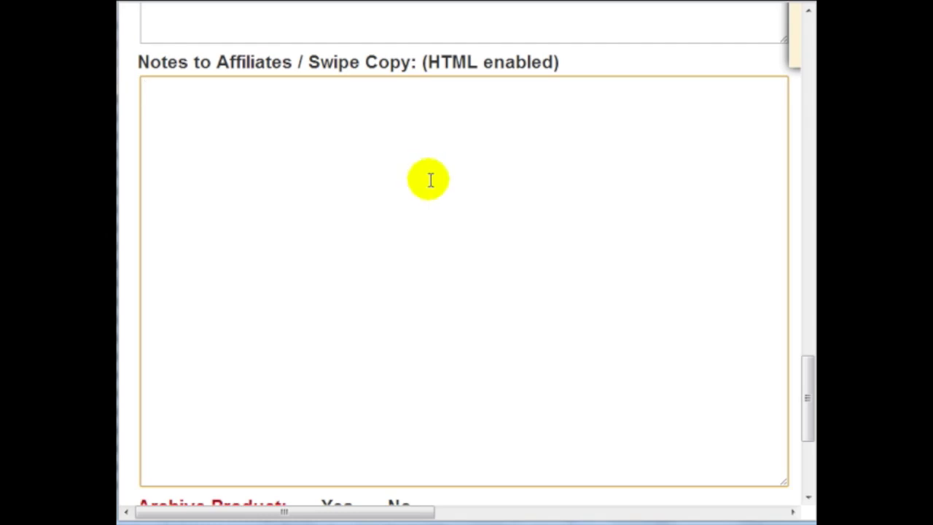
{"action": "key", "text": "ctrl+minus"}
{"action": "scroll", "coordinate": [430, 179], "scroll_direction": "down", "scroll_amount": 3}
{"action": "scroll", "coordinate": [430, 180], "scroll_direction": "up", "scroll_amount": 2}
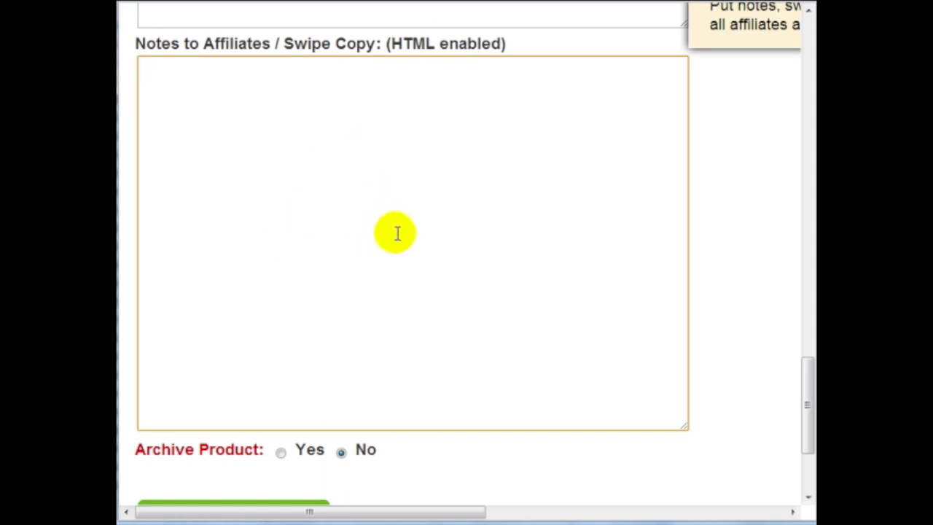
{"action": "key", "text": "ctrl+minus"}
{"action": "scroll", "coordinate": [489, 235], "scroll_direction": "up", "scroll_amount": 5}
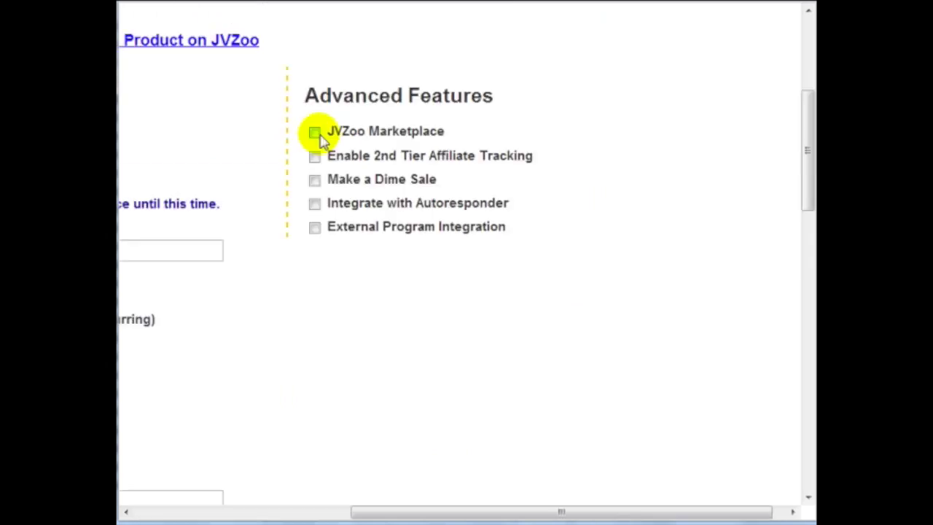
Step: Tick JVZoo Marketplace under Advanced Features so the product is listed
{"action": "left_click", "coordinate": [315, 133]}
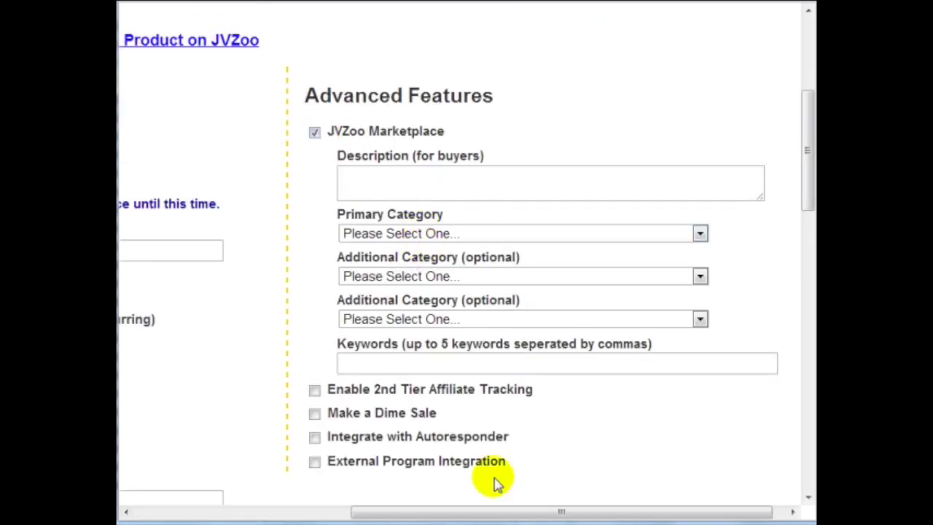
{"action": "left_click_drag", "start_coordinate": [509, 514], "coordinate": [296, 512]}
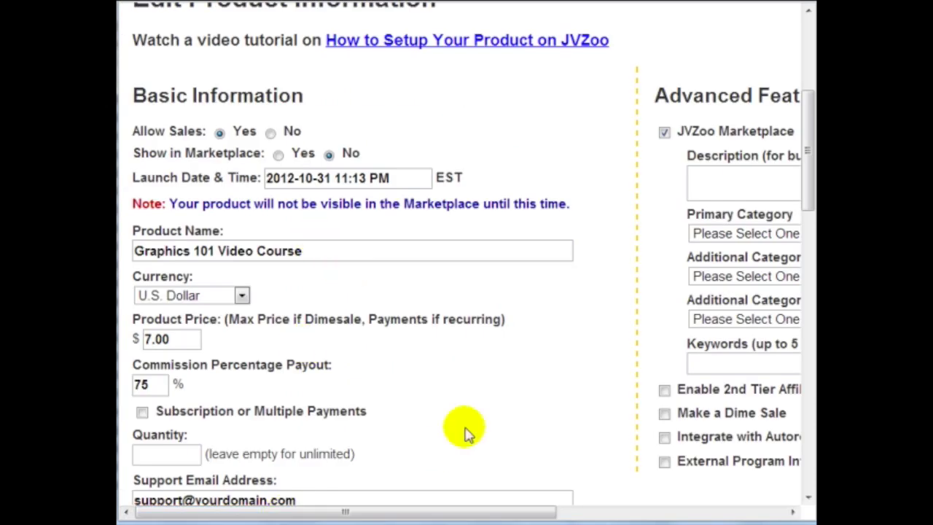
{"action": "left_click_drag", "start_coordinate": [464, 515], "coordinate": [640, 517]}
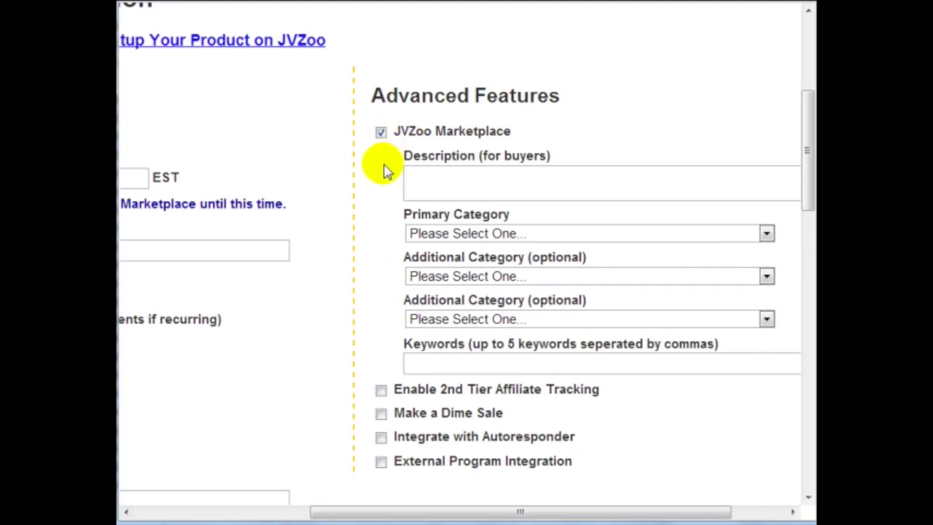
{"action": "left_click", "coordinate": [481, 184]}
{"action": "left_click", "coordinate": [483, 131]}
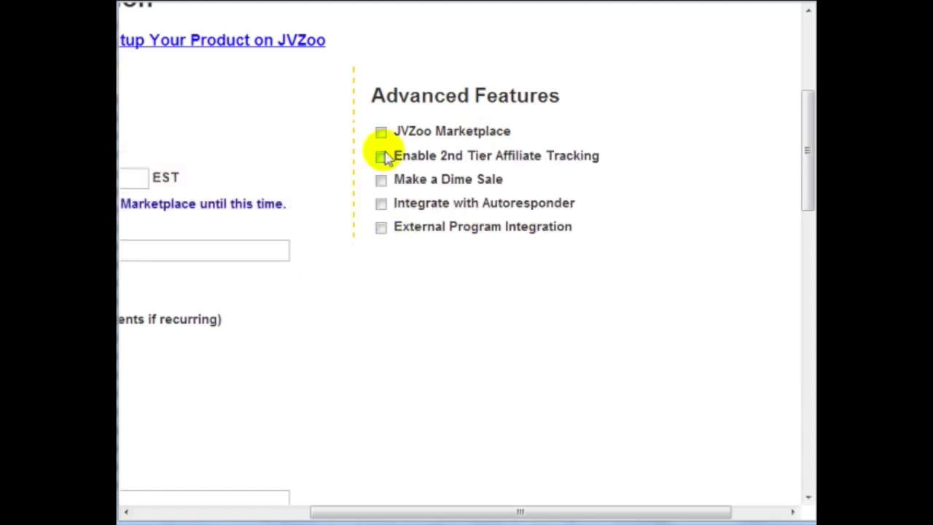
{"action": "left_click", "coordinate": [381, 131]}
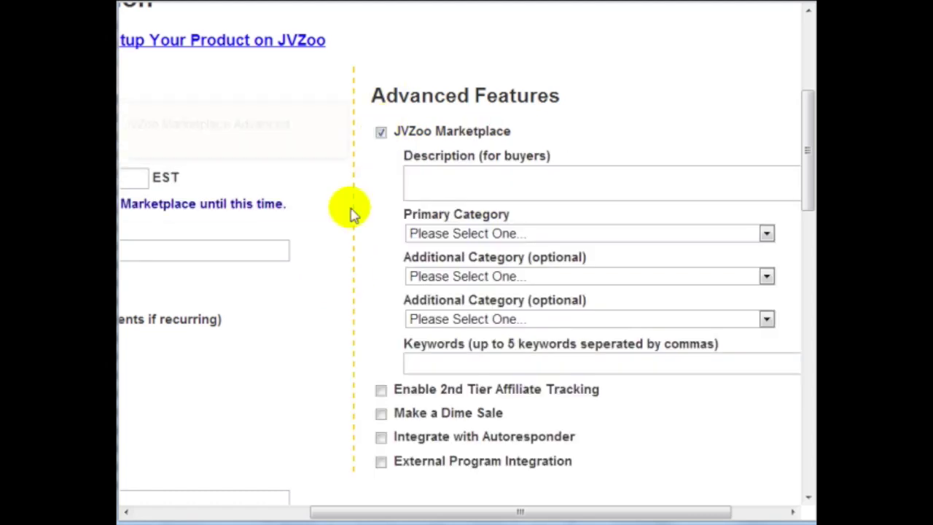
{"action": "scroll", "coordinate": [367, 228], "scroll_direction": "down", "scroll_amount": 2}
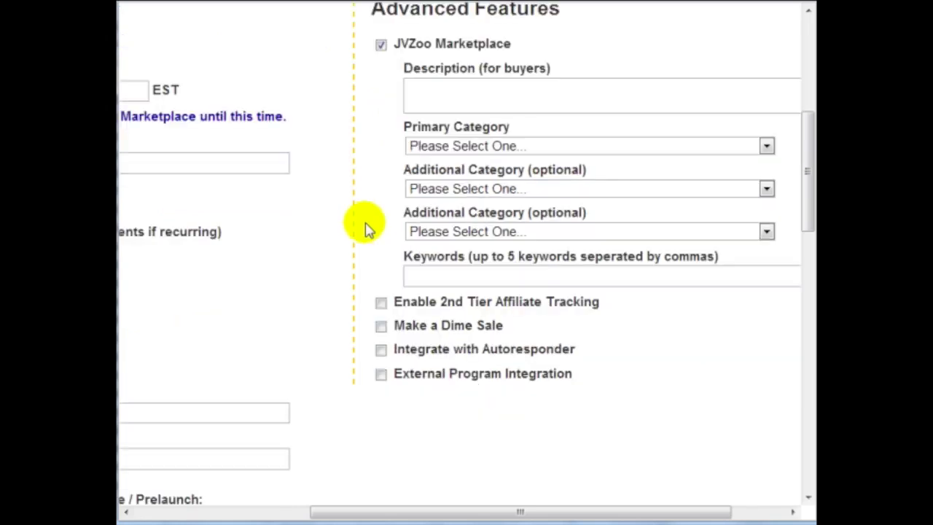
Step: Enable 2nd Tier Affiliate Tracking and set the Second Tier % Payout to 10
{"action": "left_click", "coordinate": [381, 215]}
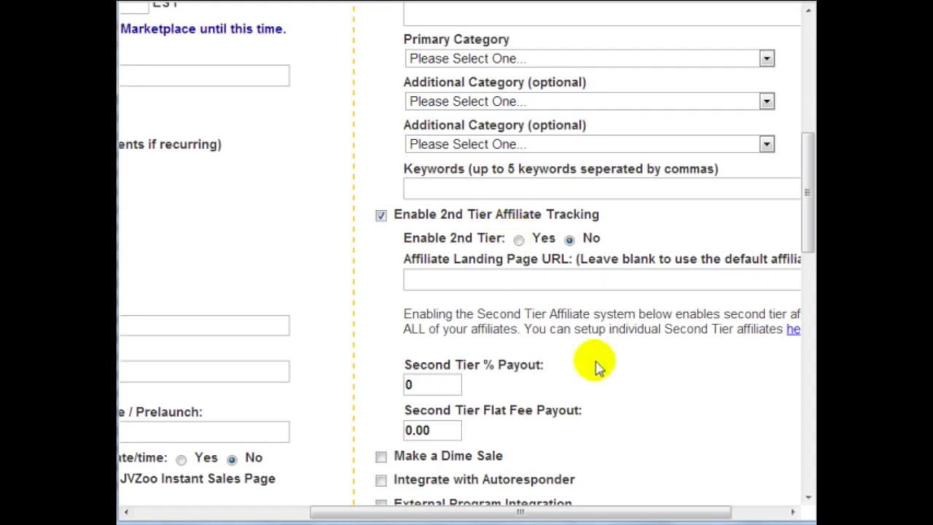
{"action": "left_click_drag", "start_coordinate": [652, 513], "coordinate": [707, 516]}
{"action": "scroll", "coordinate": [606, 335], "scroll_direction": "down", "scroll_amount": 1}
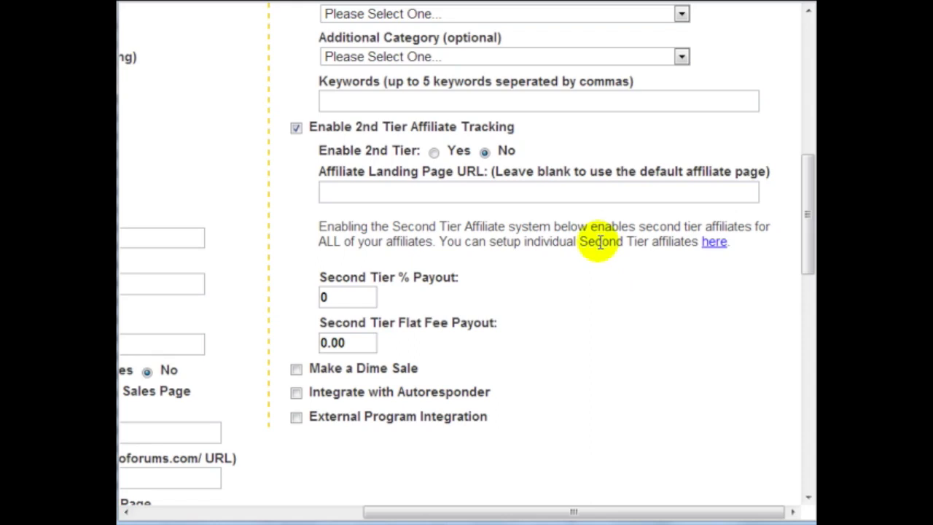
{"action": "double_click", "coordinate": [342, 296]}
{"action": "type", "text": "10"}
{"action": "left_click", "coordinate": [493, 275]}
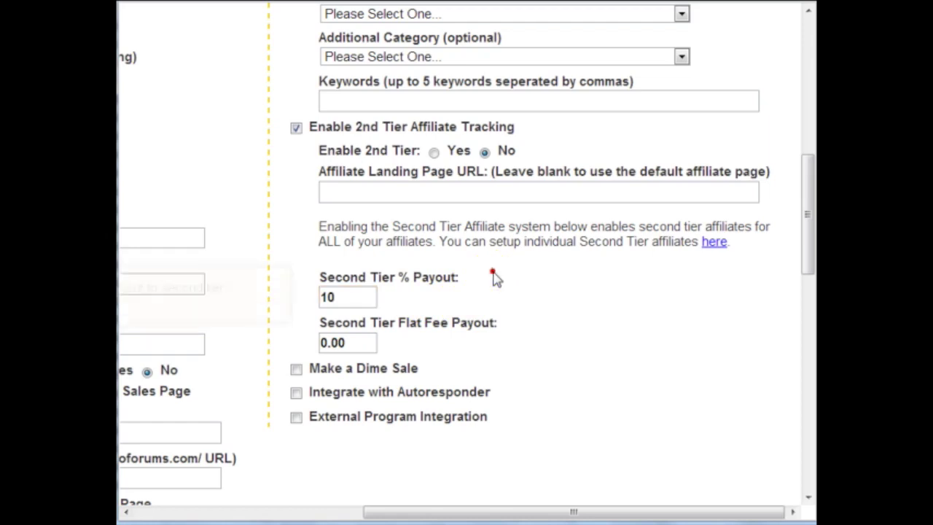
{"action": "left_click", "coordinate": [332, 296]}
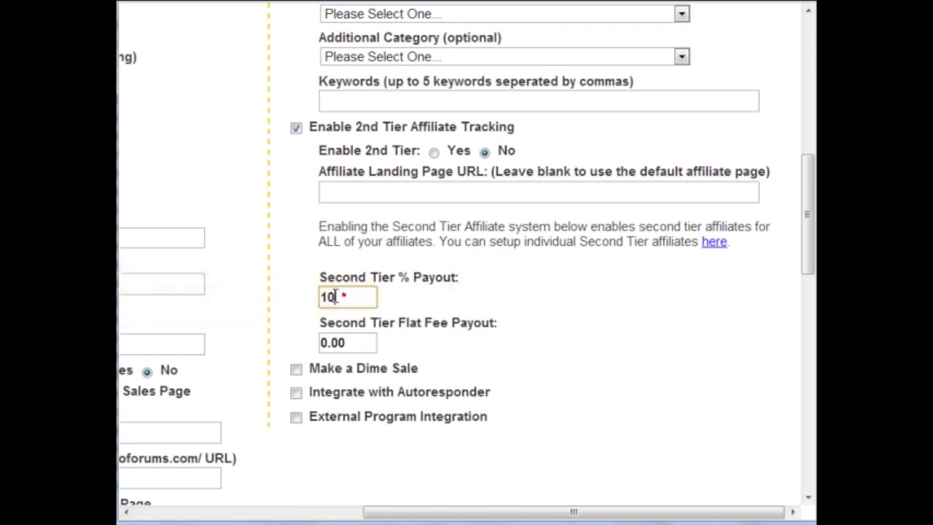
{"action": "double_click", "coordinate": [338, 297]}
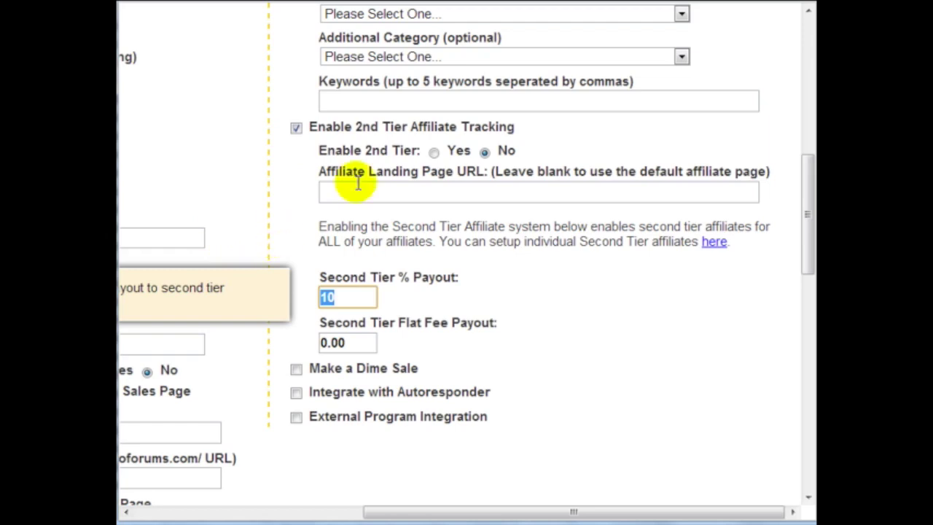
Step: Review the second-tier fields, then untick 2nd Tier Affiliate Tracking
{"action": "left_click", "coordinate": [356, 346]}
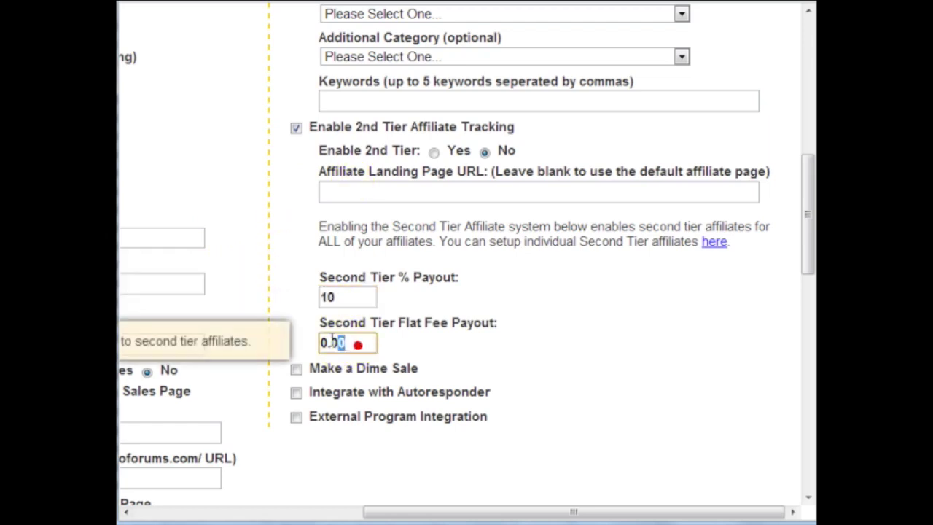
{"action": "left_click", "coordinate": [350, 288]}
{"action": "left_click", "coordinate": [490, 196]}
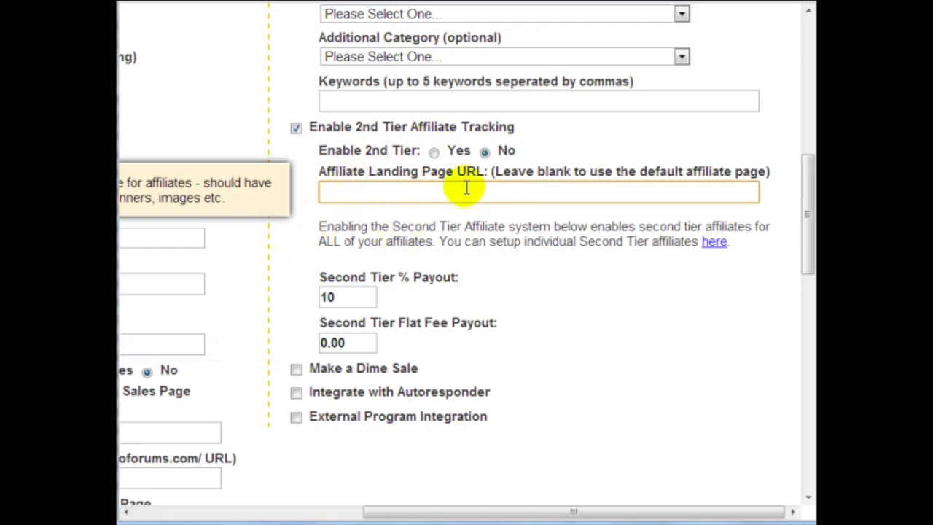
{"action": "left_click", "coordinate": [435, 153]}
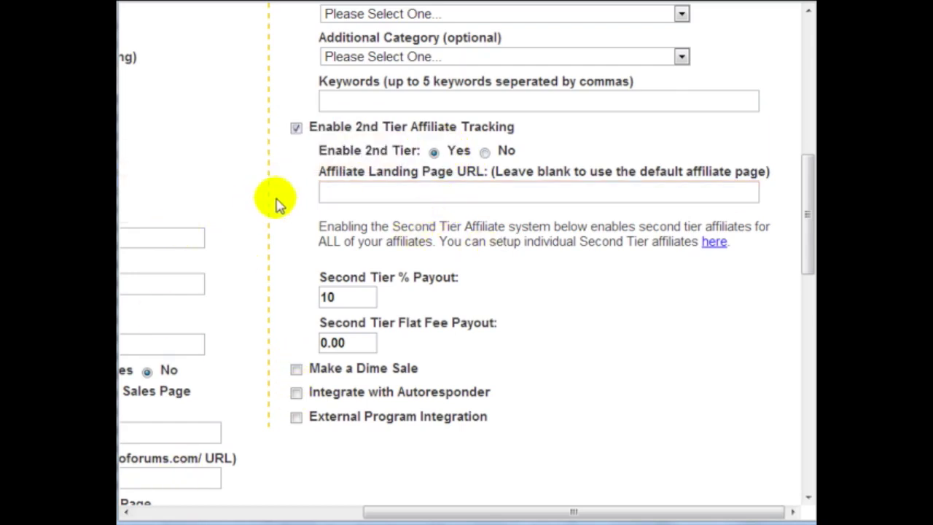
{"action": "left_click", "coordinate": [296, 129]}
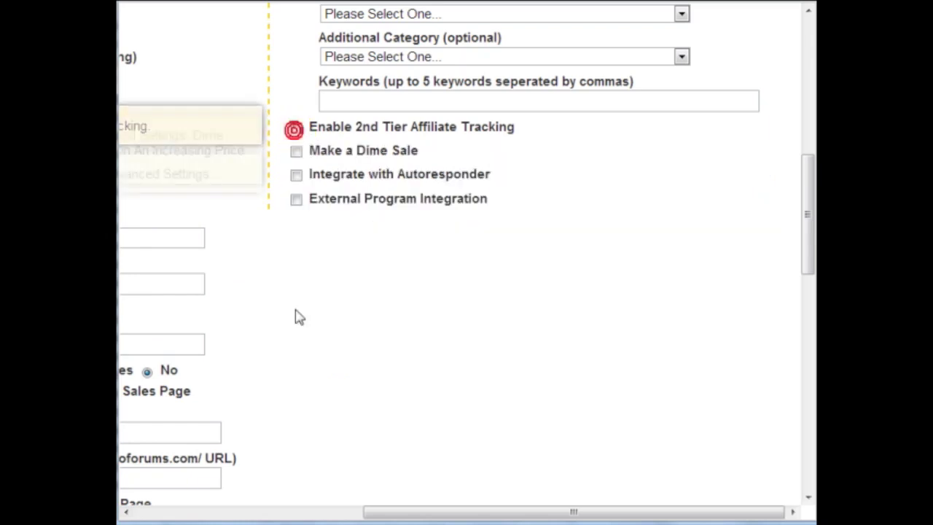
Step: Save the Graphics 101 Video Course product with swipe copy 'Email Copy here'
{"action": "left_click", "coordinate": [338, 512]}
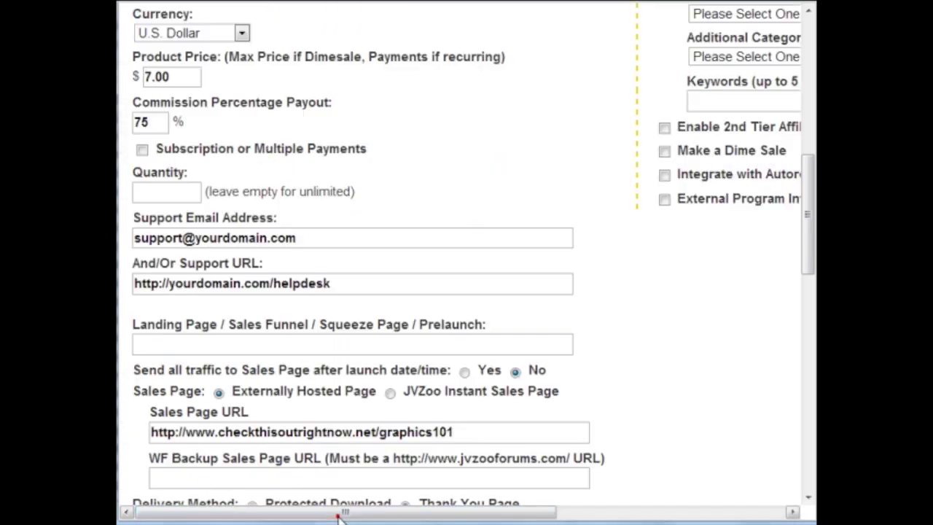
{"action": "scroll", "coordinate": [265, 392], "scroll_direction": "down", "scroll_amount": 15}
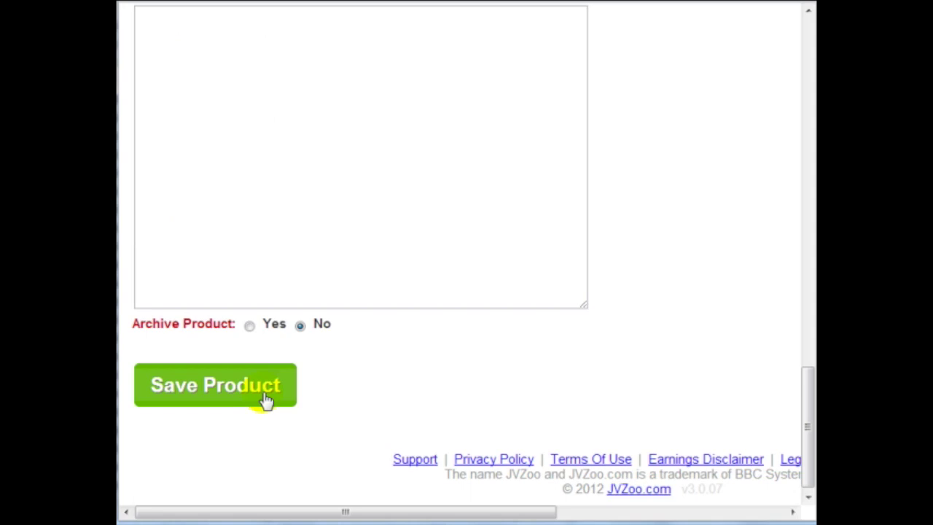
{"action": "scroll", "coordinate": [265, 387], "scroll_direction": "up", "scroll_amount": 5}
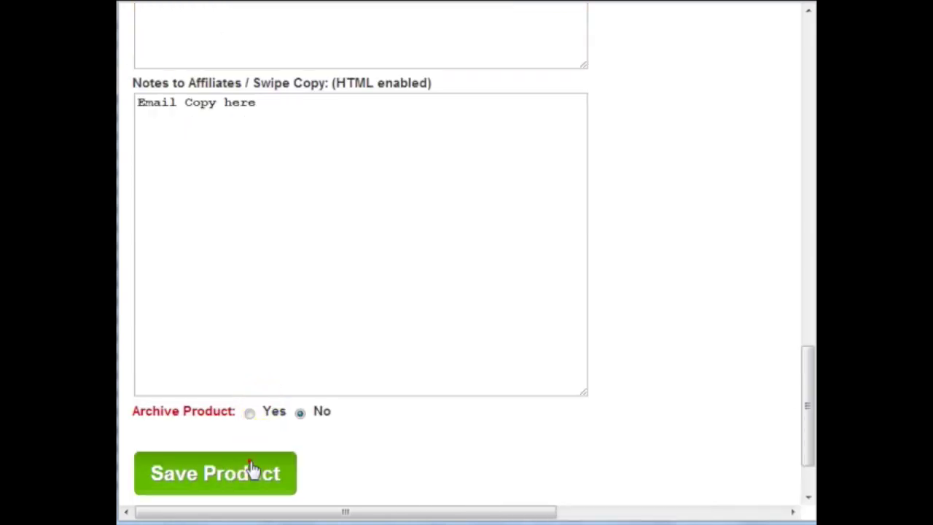
{"action": "left_click", "coordinate": [250, 468]}
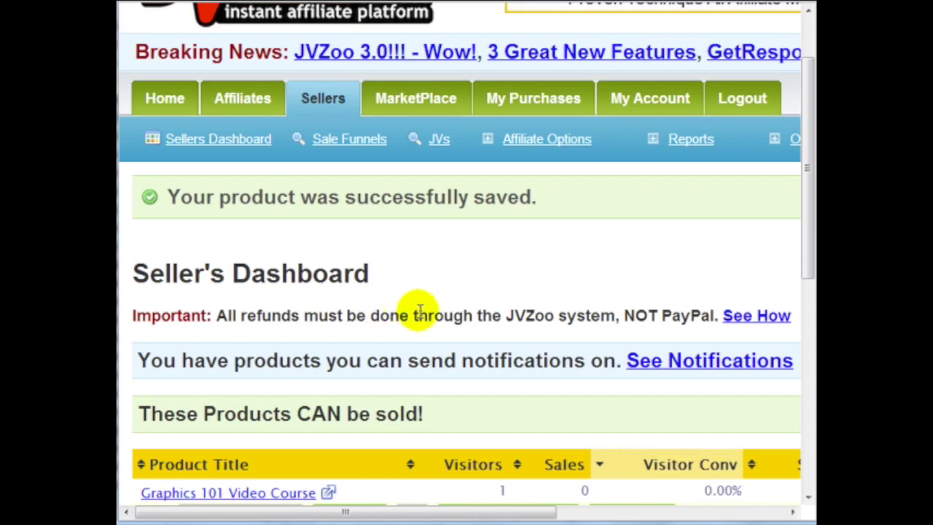
Step: Scroll the Seller's Dashboard to Graphics 101 Video Course's Affiliate Details Page
{"action": "scroll", "coordinate": [809, 182], "scroll_direction": "down", "scroll_amount": 1}
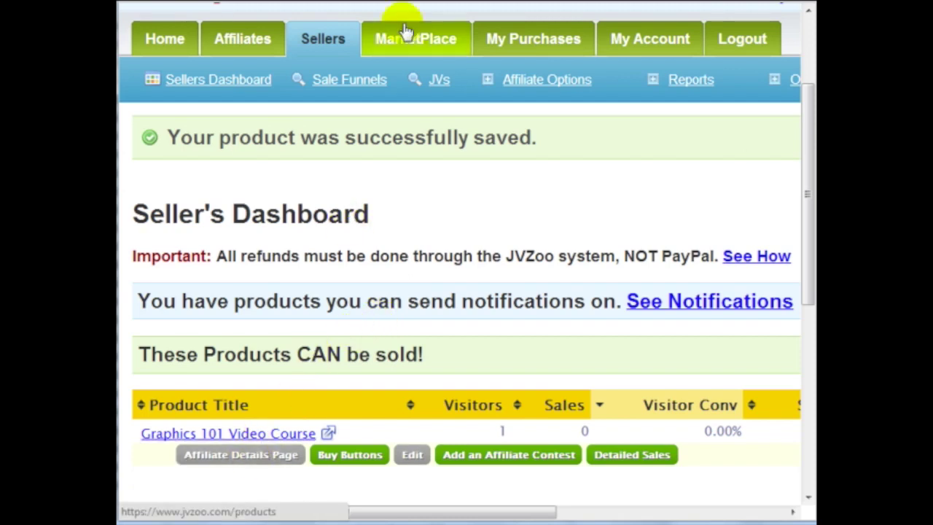
{"action": "scroll", "coordinate": [519, 271], "scroll_direction": "down", "scroll_amount": 3}
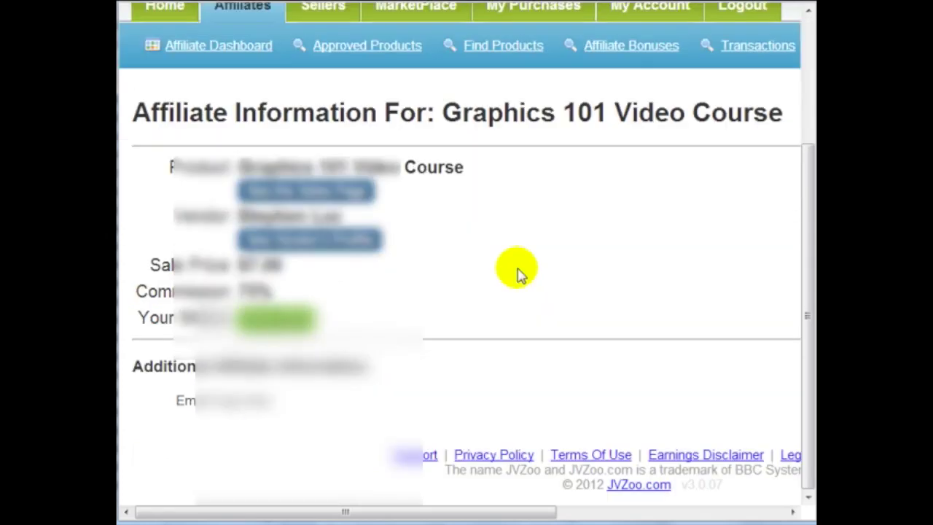
{"action": "scroll", "coordinate": [518, 270], "scroll_direction": "up", "scroll_amount": 5}
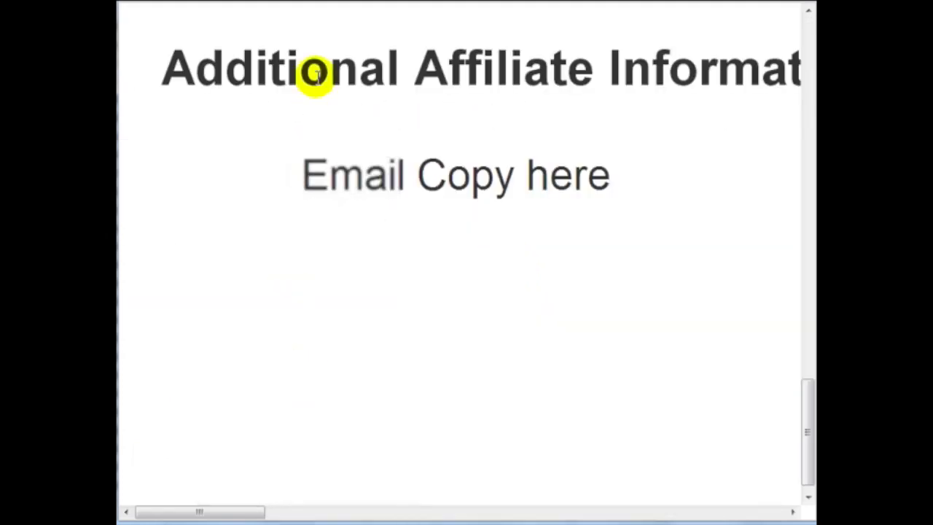
{"action": "mouse_move", "coordinate": [229, 510]}
{"action": "left_mouse_down"}
{"action": "mouse_move", "coordinate": [295, 515]}
{"action": "mouse_move", "coordinate": [229, 506]}
{"action": "left_mouse_up"}
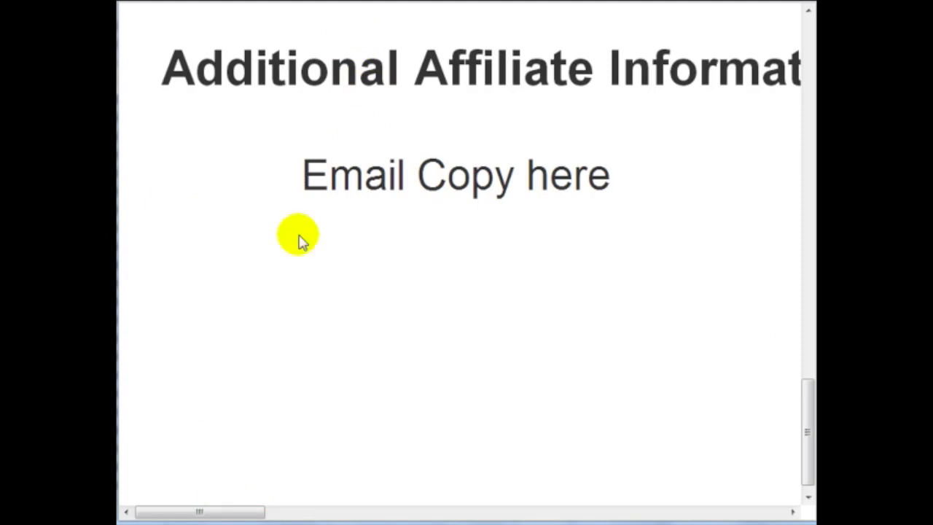
{"action": "left_click_drag", "start_coordinate": [301, 163], "coordinate": [648, 177]}
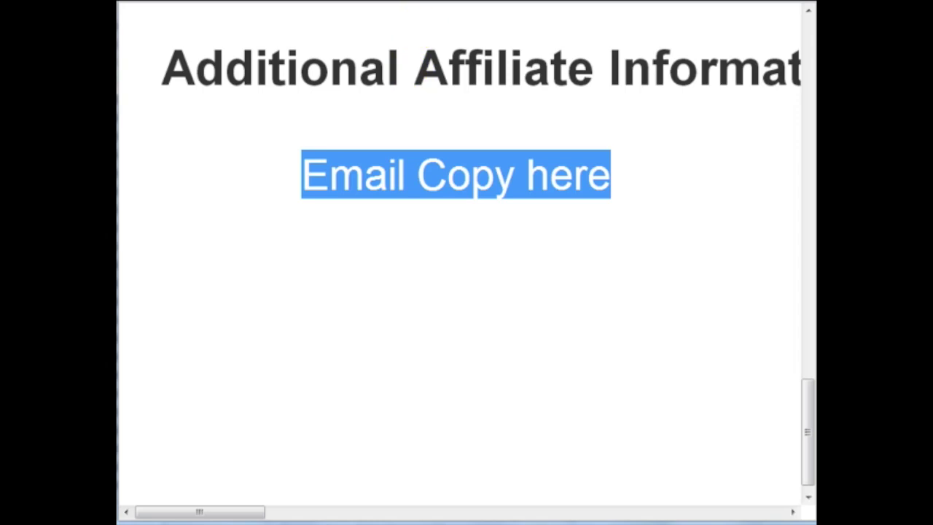
{"action": "scroll", "coordinate": [467, 262], "scroll_direction": "up", "scroll_amount": 5}
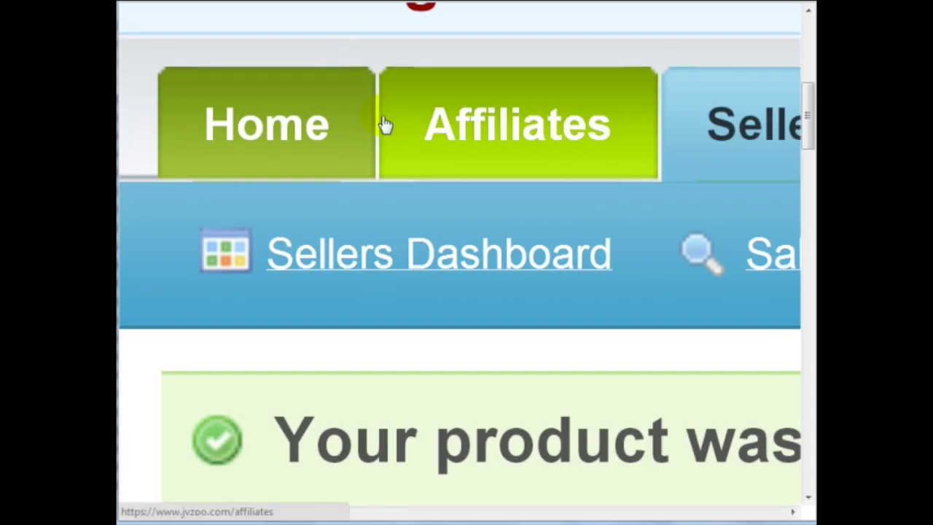
Step: Reset the page zoom and start an affiliate contest for Graphics 101 Video Course
{"action": "key", "text": "ctrl+0"}
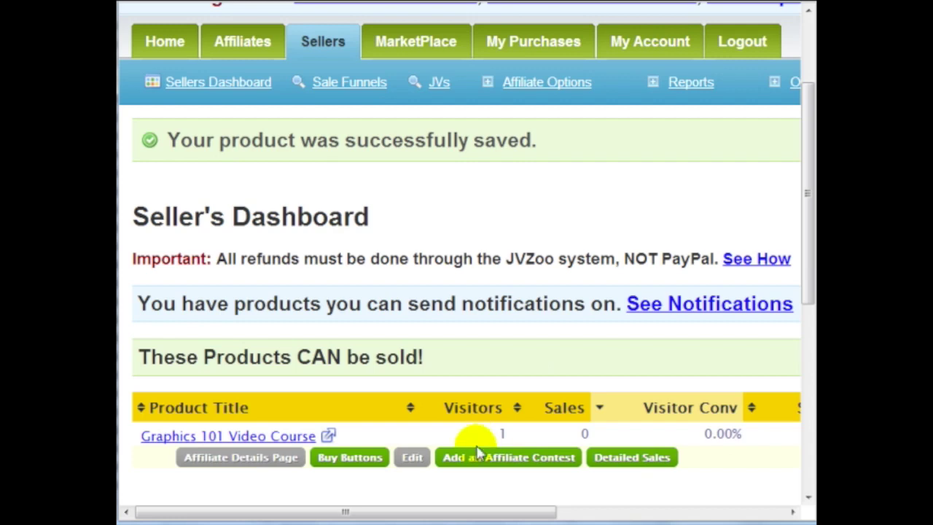
{"action": "left_click", "coordinate": [498, 462]}
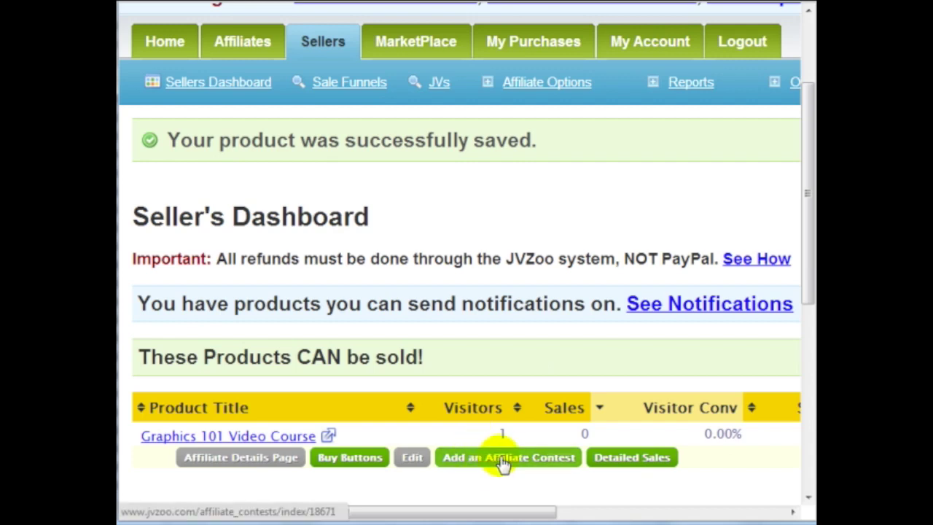
{"action": "left_click", "coordinate": [503, 459]}
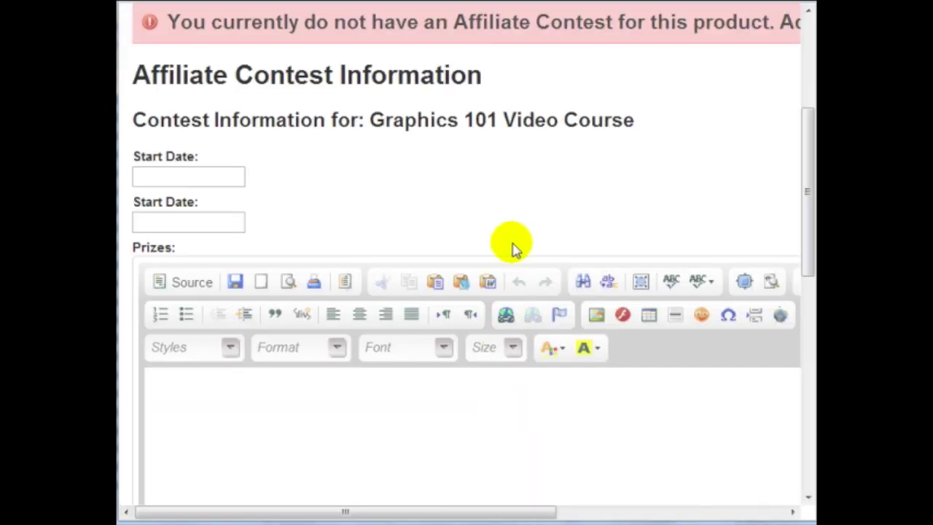
{"action": "left_click_drag", "start_coordinate": [547, 510], "coordinate": [521, 510]}
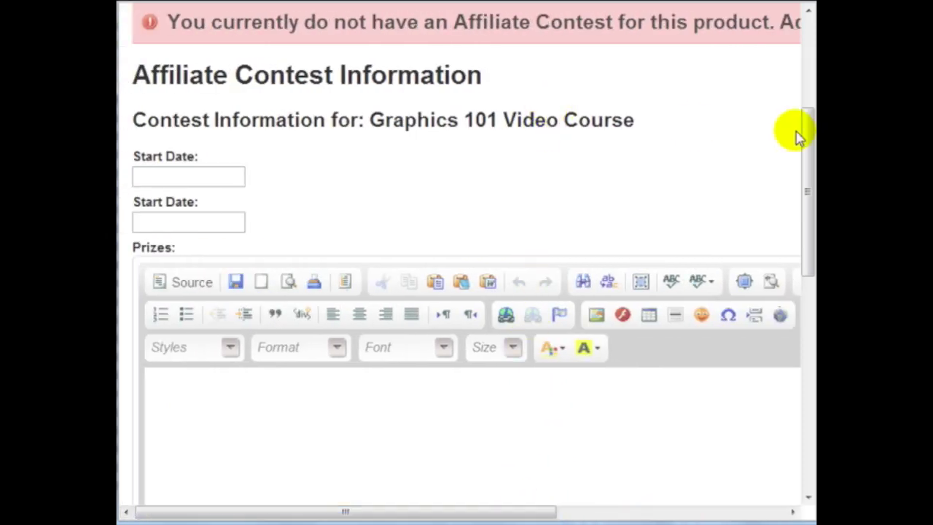
{"action": "scroll", "coordinate": [806, 135], "scroll_direction": "down", "scroll_amount": 1}
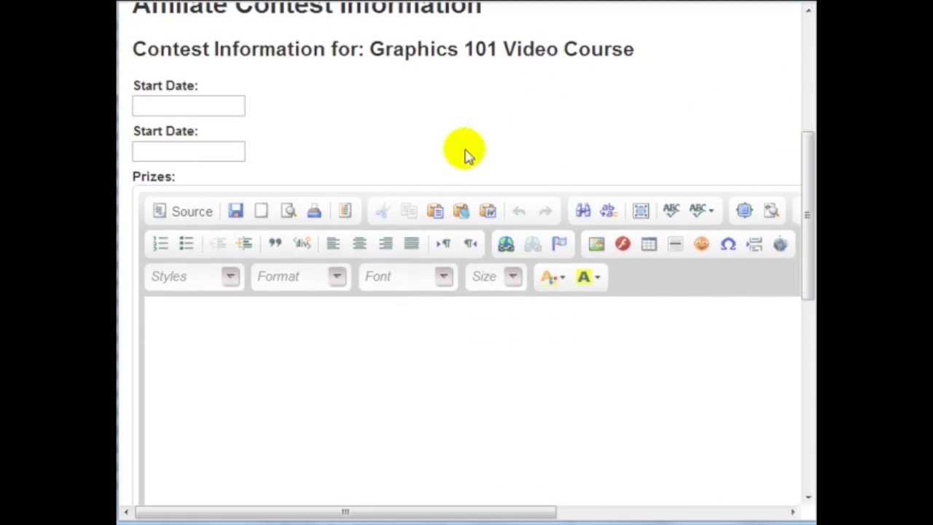
Step: Pick October 21, 2012 as the contest start date from the calendar
{"action": "left_click", "coordinate": [241, 113]}
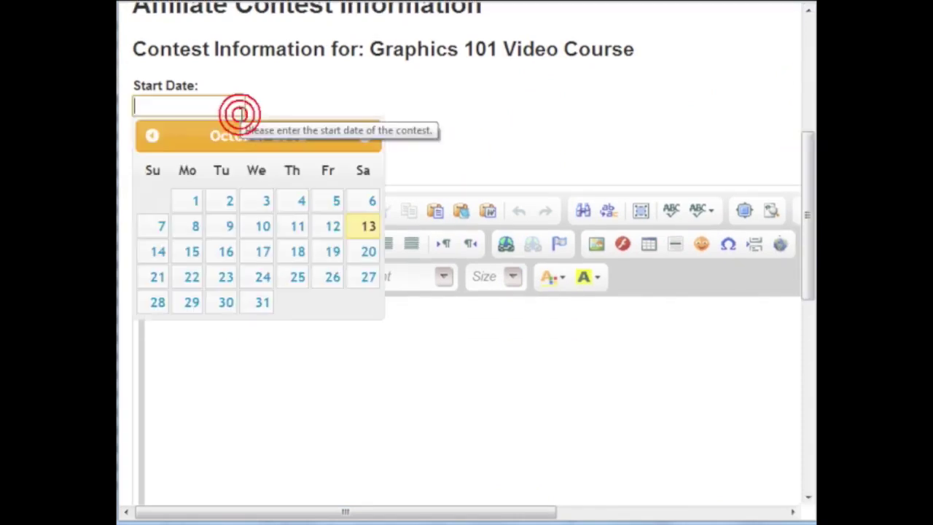
{"action": "left_click", "coordinate": [157, 278]}
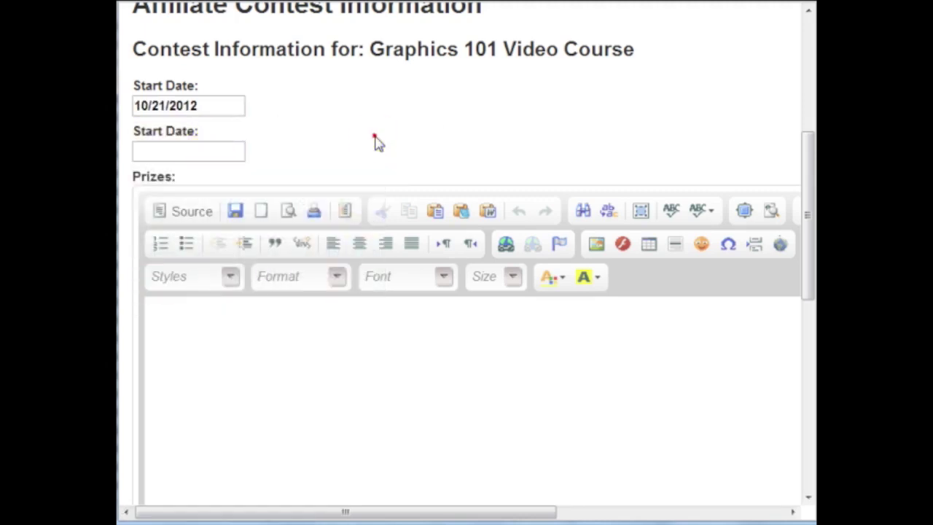
{"action": "scroll", "coordinate": [373, 137], "scroll_direction": "down", "scroll_amount": 8}
{"action": "scroll", "coordinate": [377, 137], "scroll_direction": "up", "scroll_amount": 8}
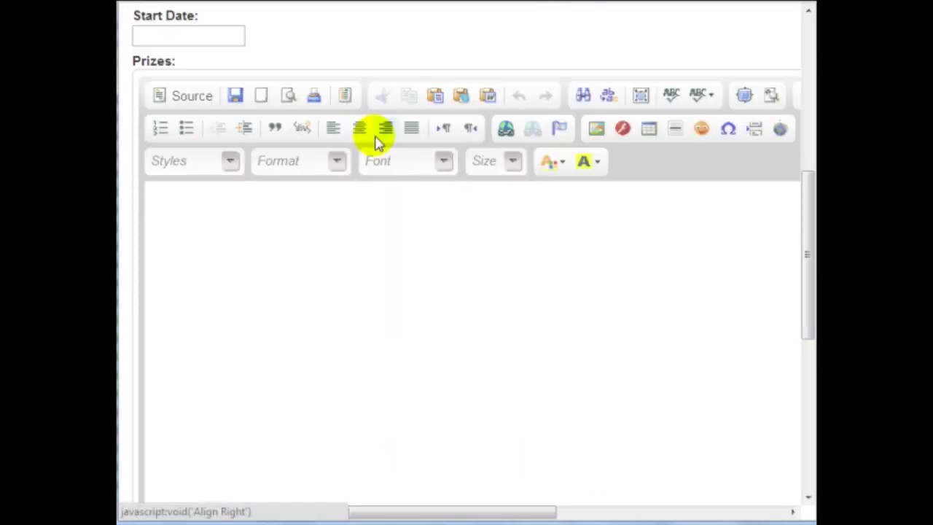
{"action": "left_click", "coordinate": [210, 122]}
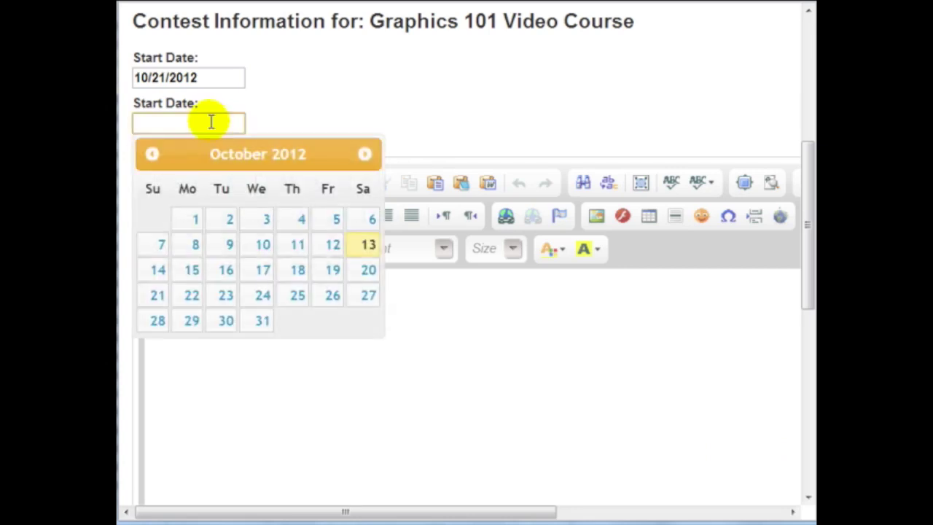
{"action": "left_click", "coordinate": [406, 97]}
Step: Review the contest form with start date 10/21/2012, zooming in for a closer look
{"action": "scroll", "coordinate": [440, 218], "scroll_direction": "down", "scroll_amount": 3}
{"action": "scroll", "coordinate": [440, 215], "scroll_direction": "down", "scroll_amount": 5}
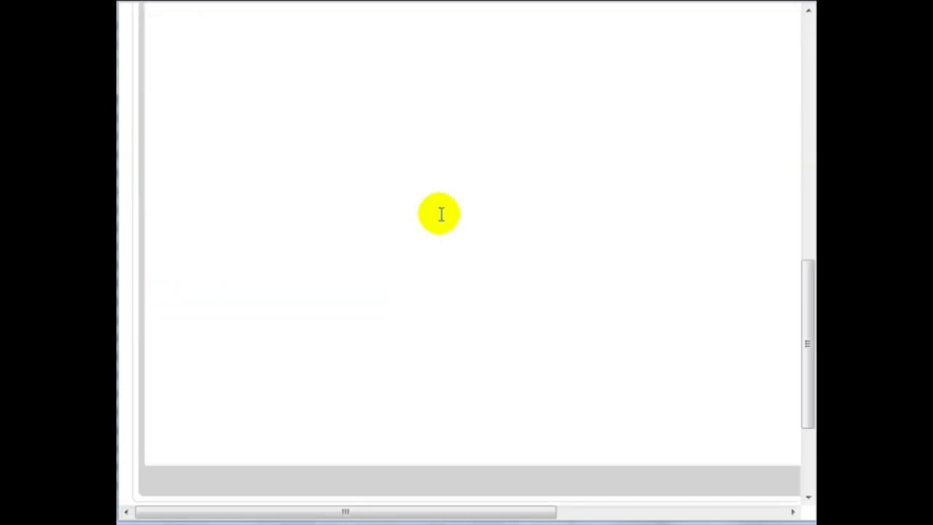
{"action": "scroll", "coordinate": [329, 261], "scroll_direction": "up", "scroll_amount": 6}
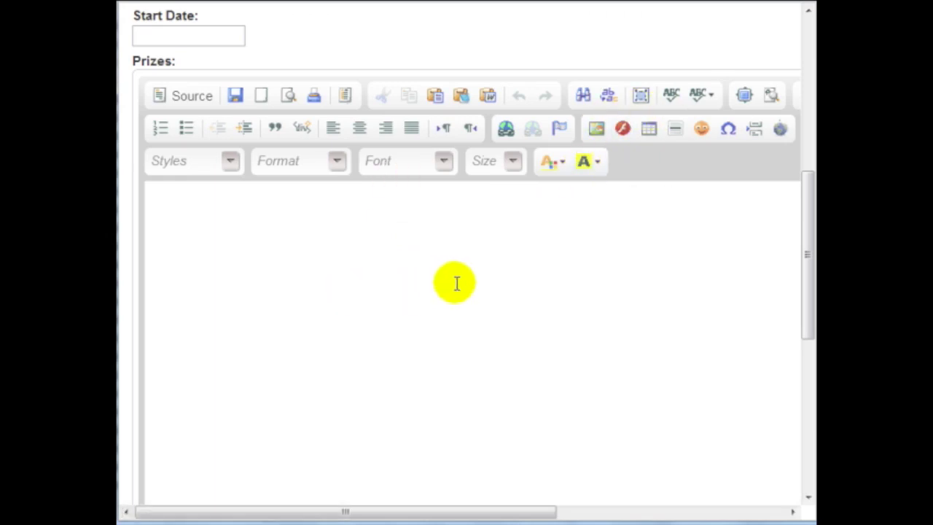
{"action": "scroll", "coordinate": [452, 283], "scroll_direction": "up", "scroll_amount": 1}
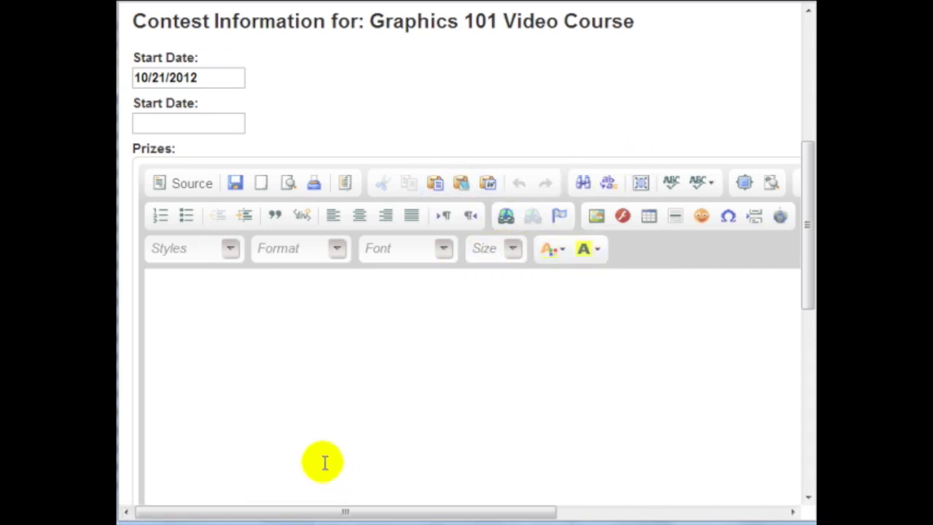
{"action": "scroll", "coordinate": [310, 452], "scroll_direction": "down", "scroll_amount": 3}
{"action": "scroll", "coordinate": [309, 452], "scroll_direction": "down", "scroll_amount": 2}
{"action": "scroll", "coordinate": [309, 452], "scroll_direction": "up", "scroll_amount": 3}
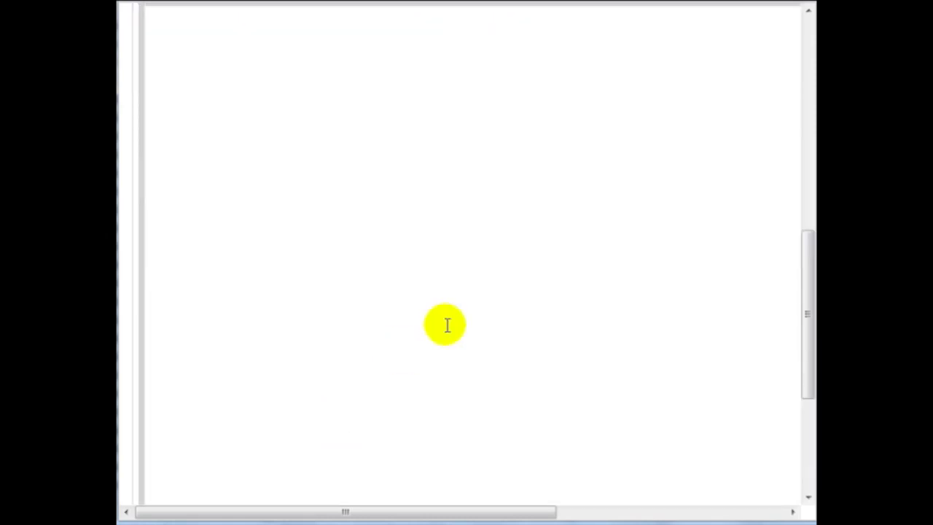
{"action": "scroll", "coordinate": [455, 325], "scroll_direction": "down", "scroll_amount": 4}
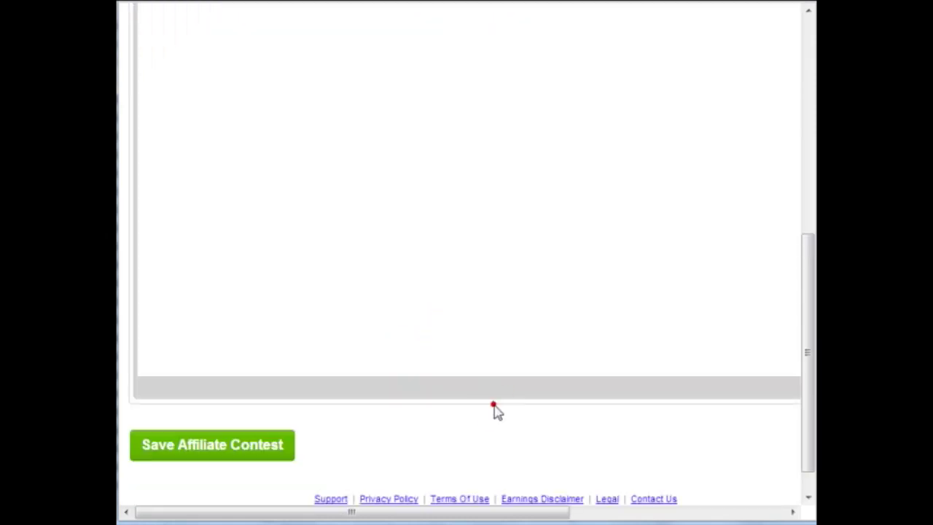
{"action": "scroll", "coordinate": [493, 408], "scroll_direction": "up", "scroll_amount": 4}
{"action": "scroll", "coordinate": [503, 397], "scroll_direction": "down", "scroll_amount": 4}
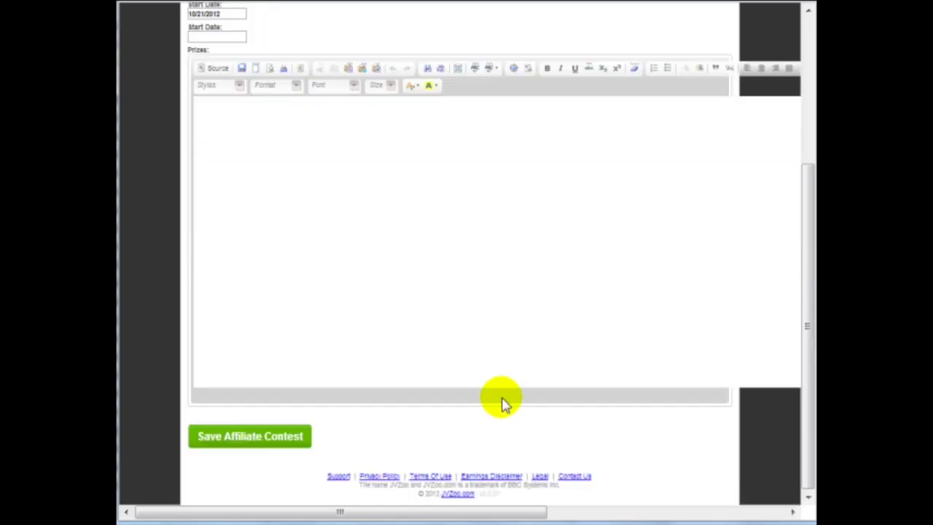
{"action": "scroll", "coordinate": [504, 401], "scroll_direction": "up", "scroll_amount": 1}
{"action": "key", "text": "ctrl+plus"}
{"action": "scroll", "coordinate": [495, 342], "scroll_direction": "down", "scroll_amount": 1}
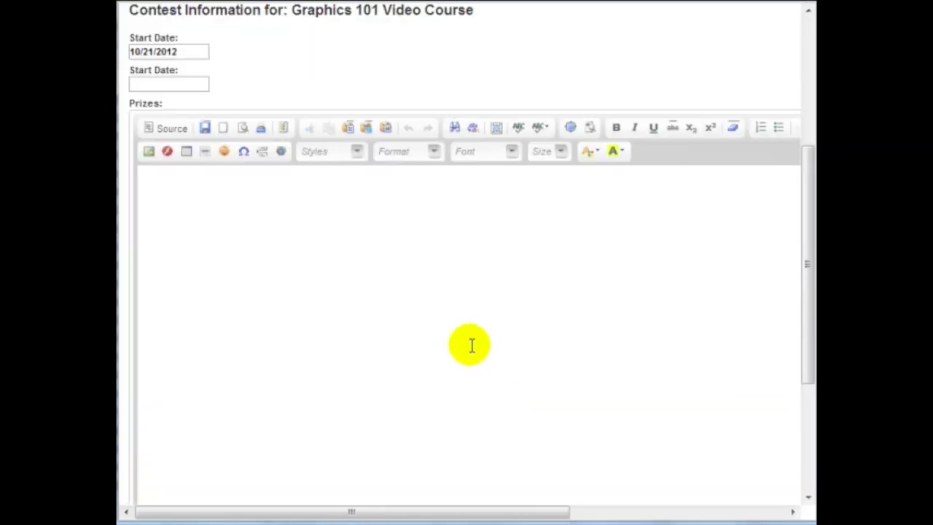
{"action": "scroll", "coordinate": [474, 343], "scroll_direction": "up", "scroll_amount": 1}
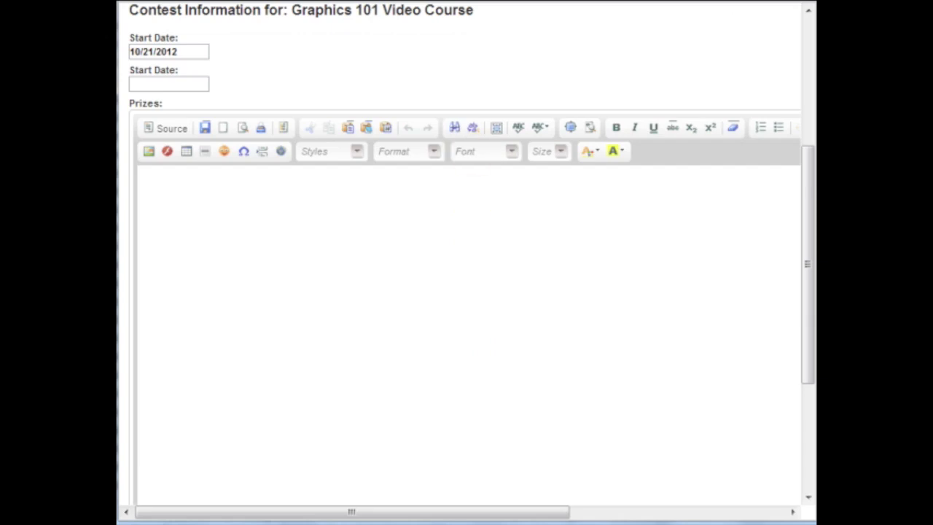
{"action": "key", "text": "ctrl+t"}
Step: Search Google for fiverr.com and open the Fiverr site from the top result
{"action": "type", "text": "go"}
{"action": "left_click", "coordinate": [321, 100]}
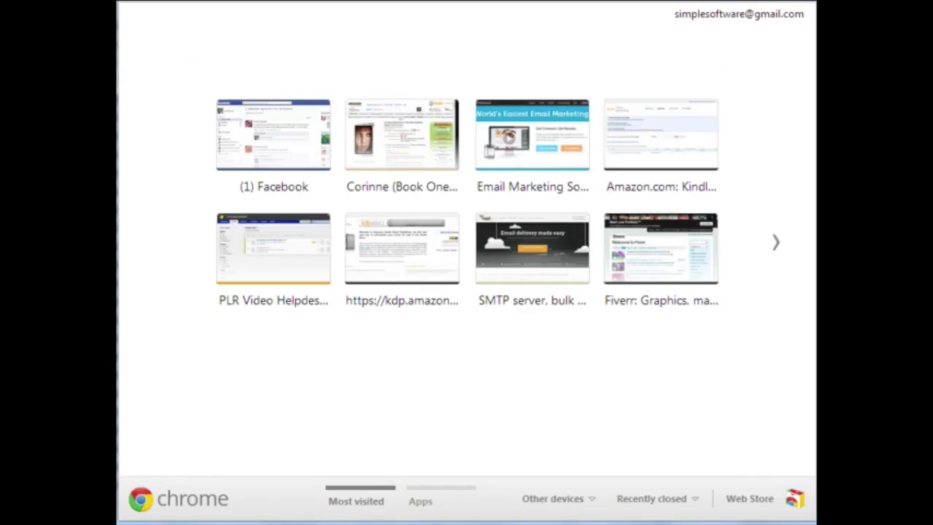
{"action": "left_click", "coordinate": [458, 285]}
{"action": "type", "text": "f"}
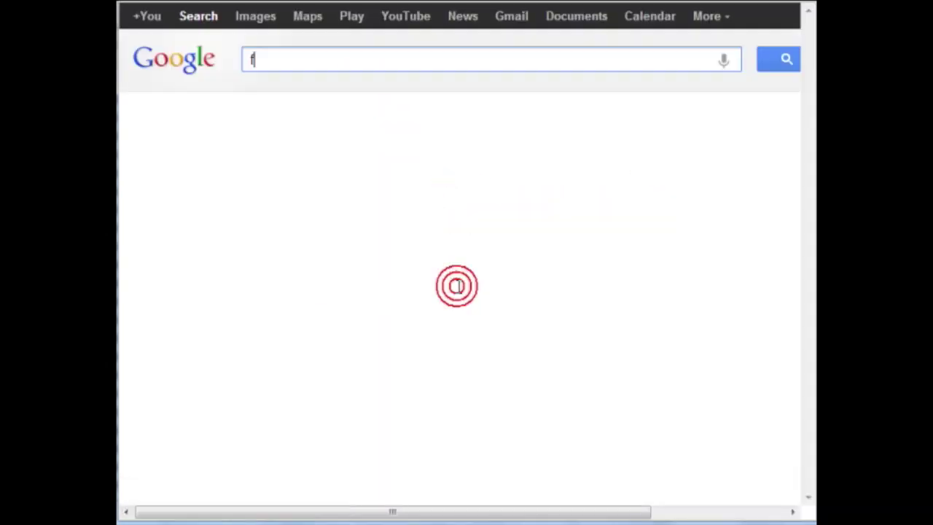
{"action": "type", "text": "iverr.com"}
{"action": "key", "text": "Return"}
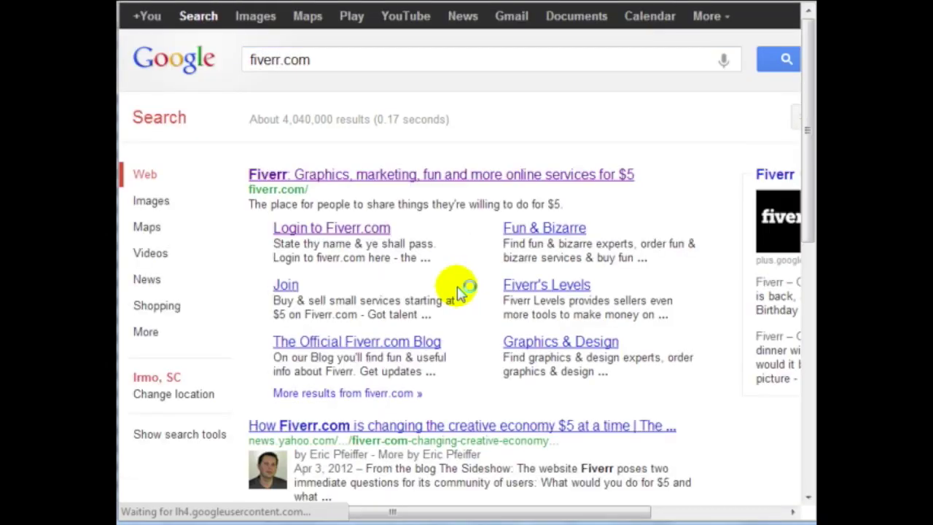
{"action": "left_click", "coordinate": [509, 176]}
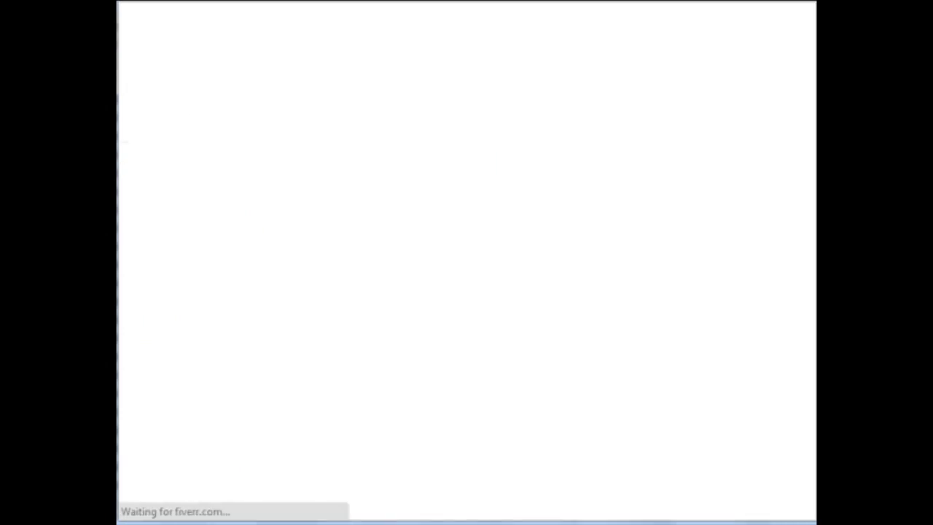
Step: Search Fiverr for banner ads gigs and sort the results by rating
{"action": "scroll", "coordinate": [590, 161], "scroll_direction": "down", "scroll_amount": 1}
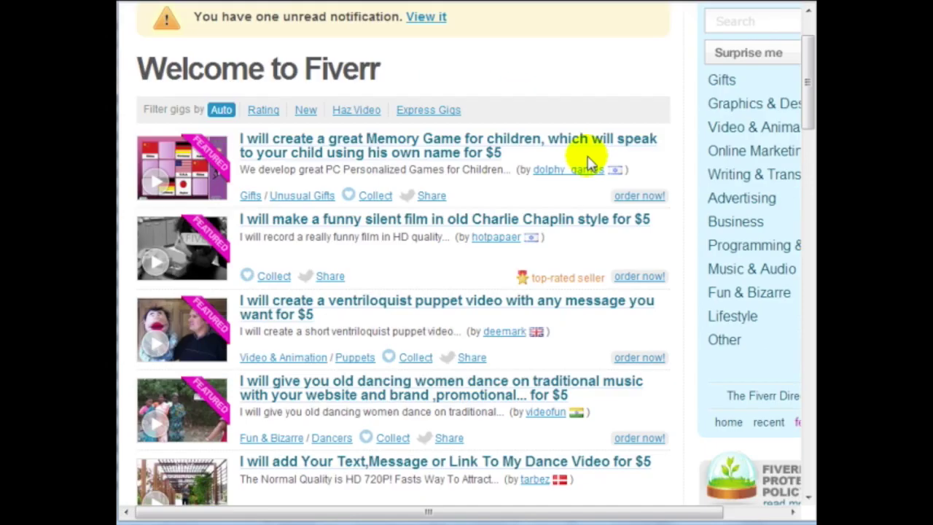
{"action": "left_click_drag", "start_coordinate": [585, 514], "coordinate": [647, 515]}
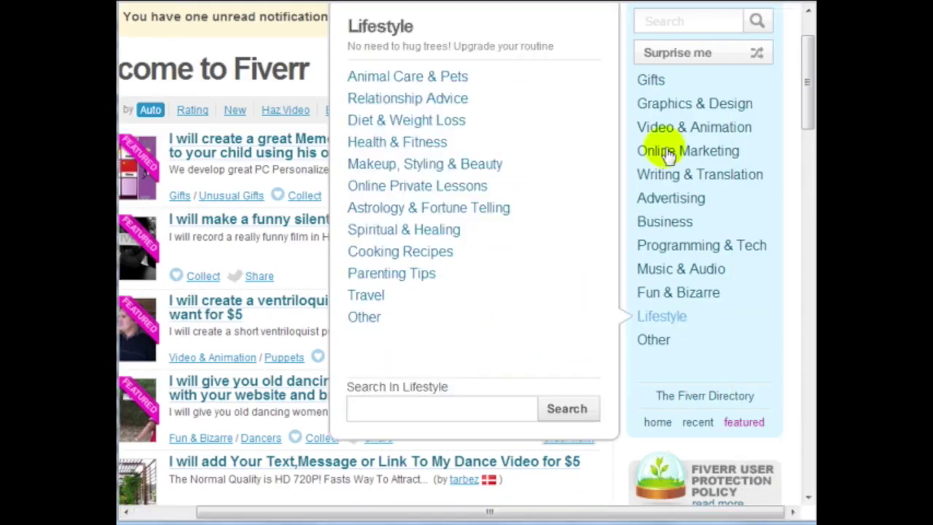
{"action": "left_click", "coordinate": [686, 22]}
{"action": "type", "text": "banner ads"}
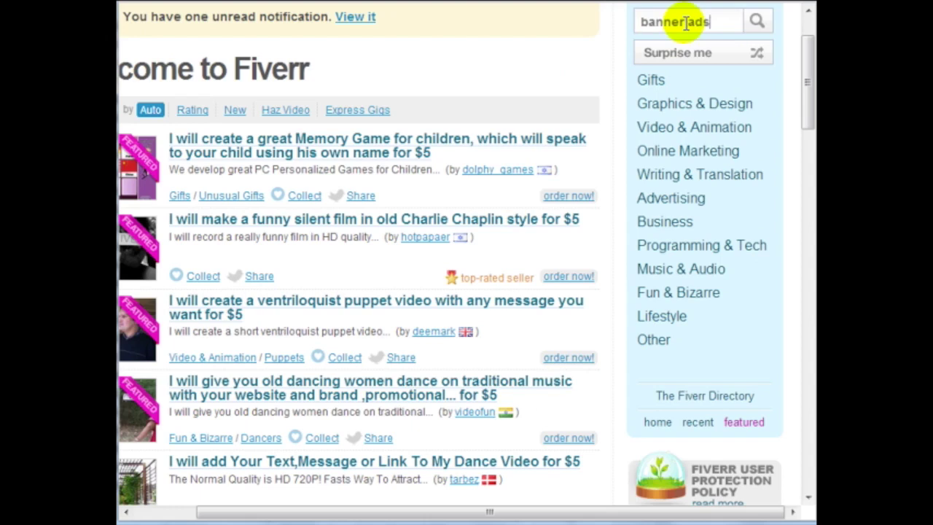
{"action": "key", "text": "Return"}
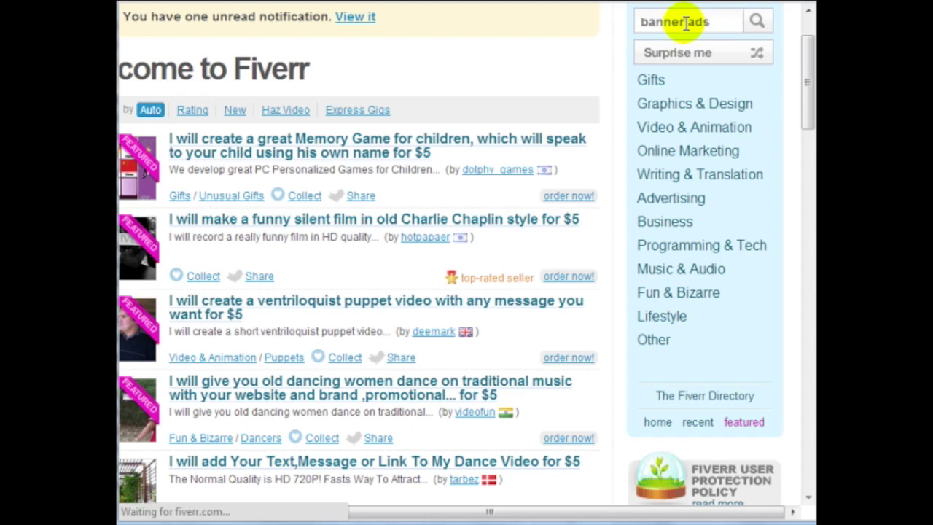
{"action": "left_click", "coordinate": [257, 105]}
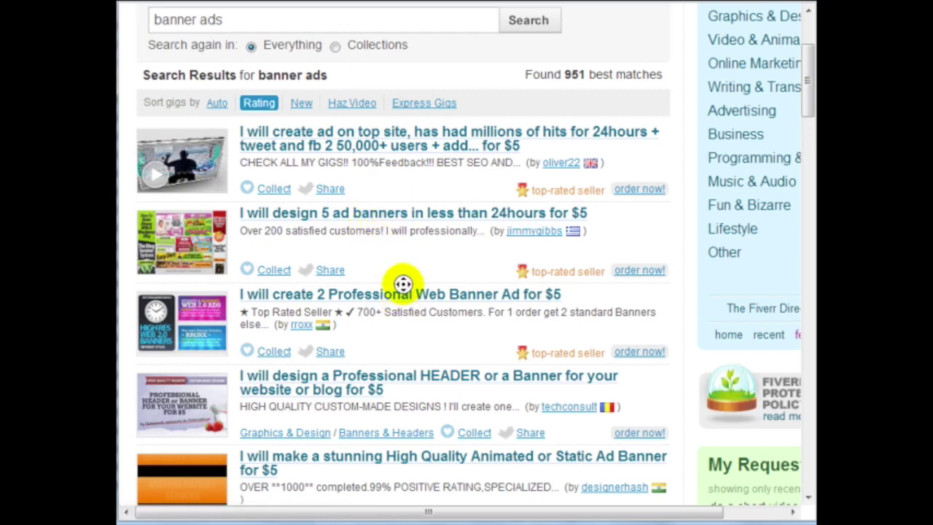
Step: Browse the top-rated $5 banner gigs and open one gig's details page
{"action": "scroll", "coordinate": [410, 304], "scroll_direction": "down", "scroll_amount": 2}
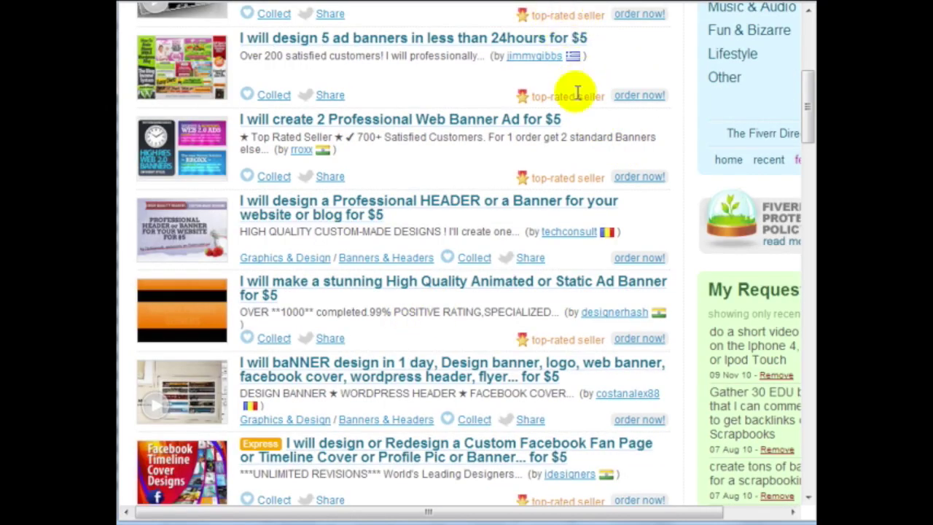
{"action": "scroll", "coordinate": [581, 182], "scroll_direction": "down", "scroll_amount": 1}
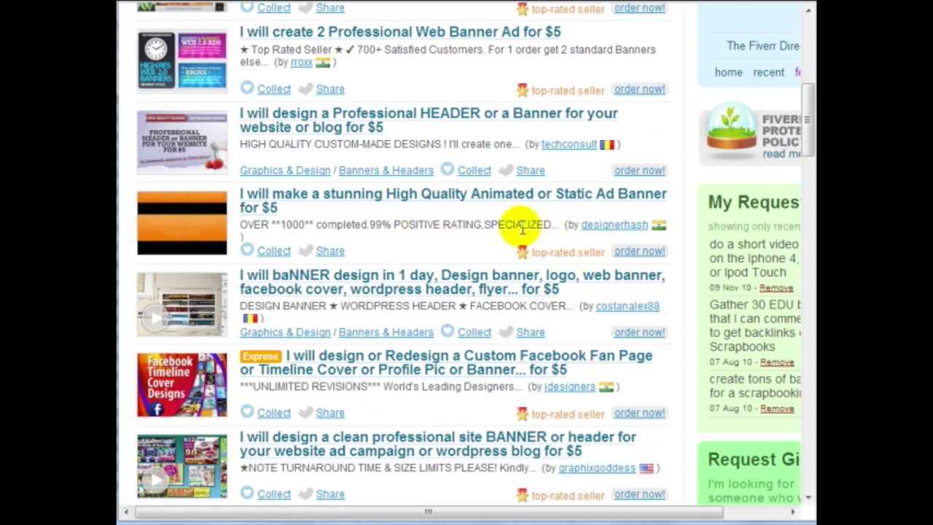
{"action": "scroll", "coordinate": [520, 224], "scroll_direction": "down", "scroll_amount": 2}
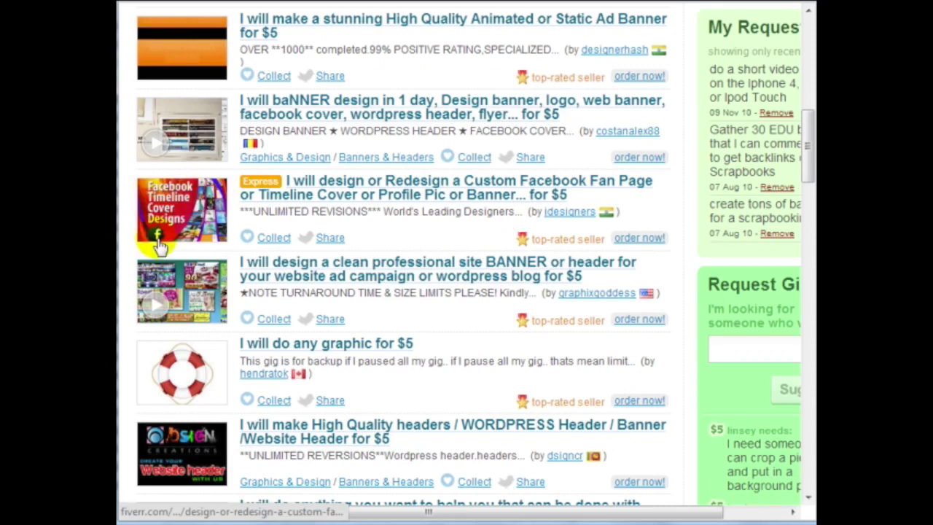
{"action": "scroll", "coordinate": [191, 277], "scroll_direction": "down", "scroll_amount": 1}
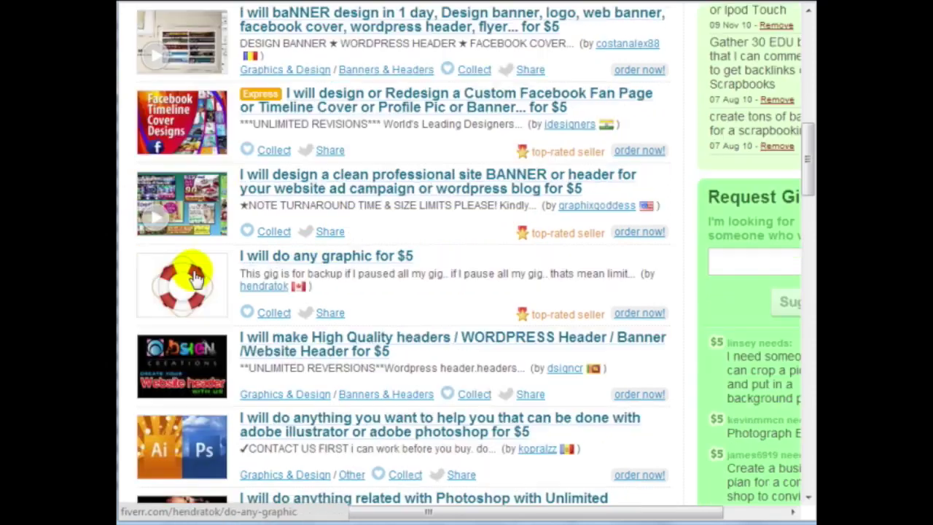
{"action": "left_click", "coordinate": [379, 26]}
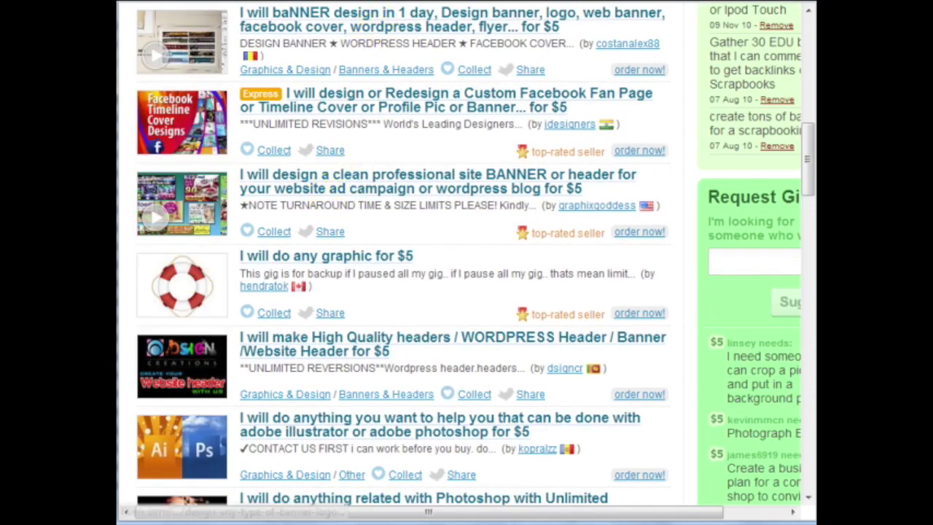
Step: Check the gig's orders-in-queue figure near the seller stats
{"action": "scroll", "coordinate": [409, 102], "scroll_direction": "down", "scroll_amount": 2}
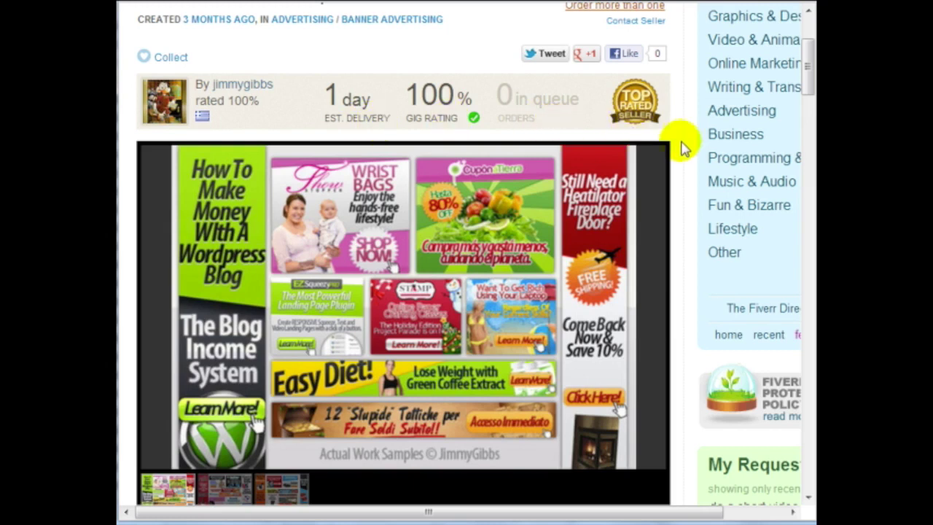
{"action": "left_click_drag", "start_coordinate": [504, 97], "coordinate": [574, 100]}
{"action": "left_click", "coordinate": [578, 99]}
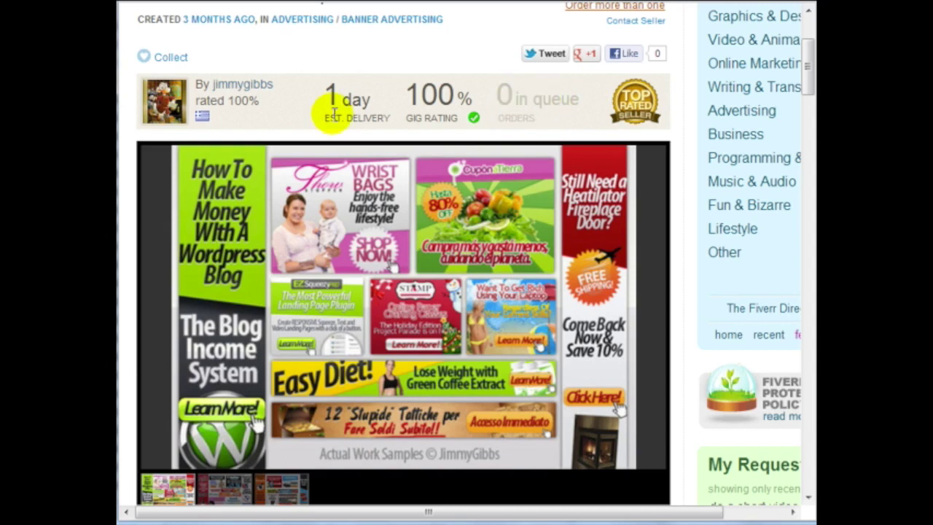
{"action": "left_click_drag", "start_coordinate": [364, 93], "coordinate": [376, 95]}
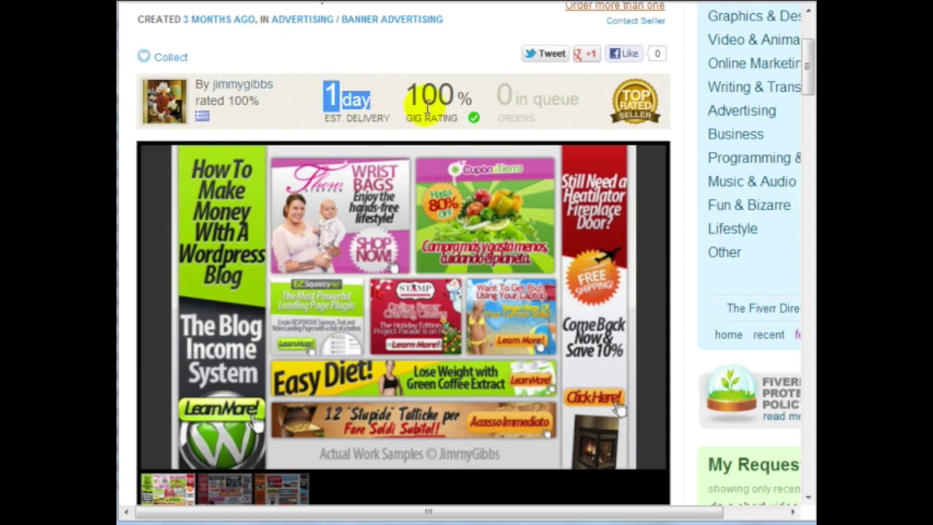
{"action": "scroll", "coordinate": [453, 251], "scroll_direction": "down", "scroll_amount": 5}
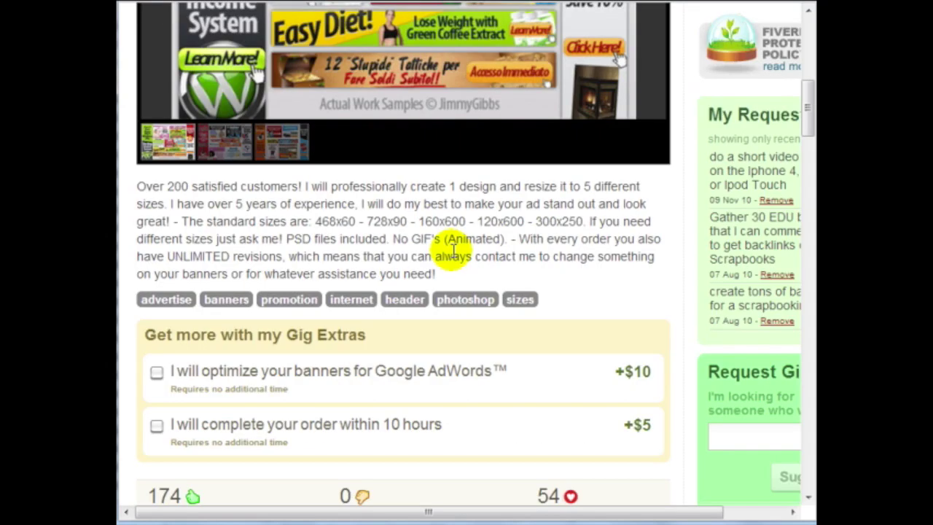
Step: Flip through the gig's first, second and third gallery work samples
{"action": "left_click", "coordinate": [246, 146]}
{"action": "scroll", "coordinate": [251, 190], "scroll_direction": "up", "scroll_amount": 4}
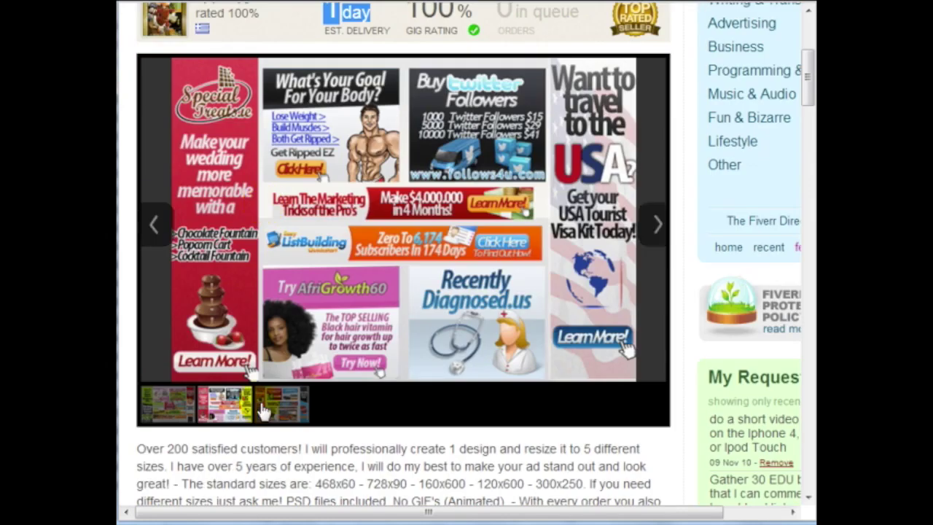
{"action": "left_click", "coordinate": [264, 410]}
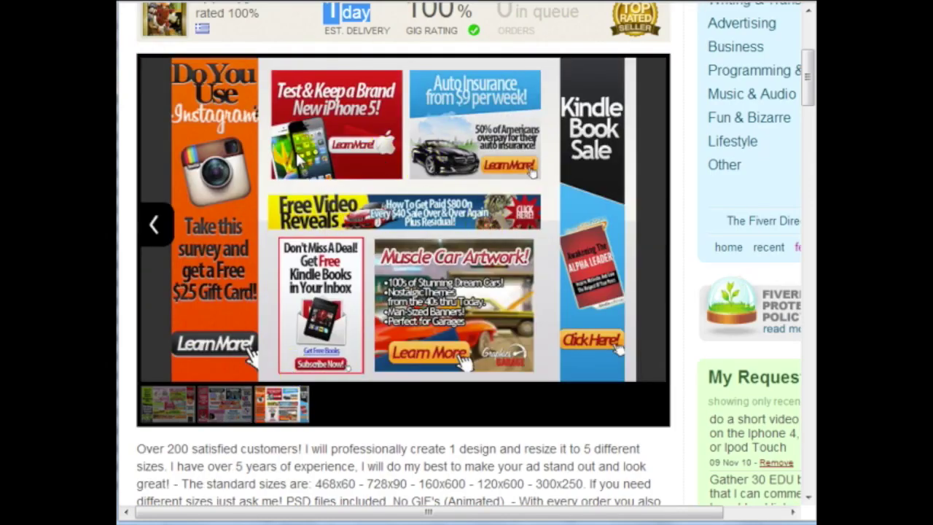
{"action": "scroll", "coordinate": [325, 154], "scroll_direction": "up", "scroll_amount": 1}
{"action": "scroll", "coordinate": [333, 164], "scroll_direction": "down", "scroll_amount": 1}
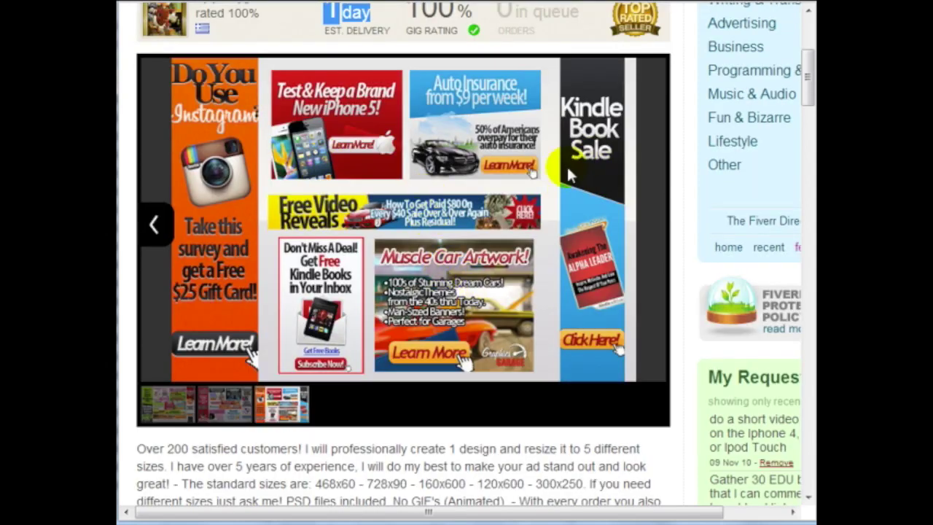
{"action": "left_click", "coordinate": [205, 412]}
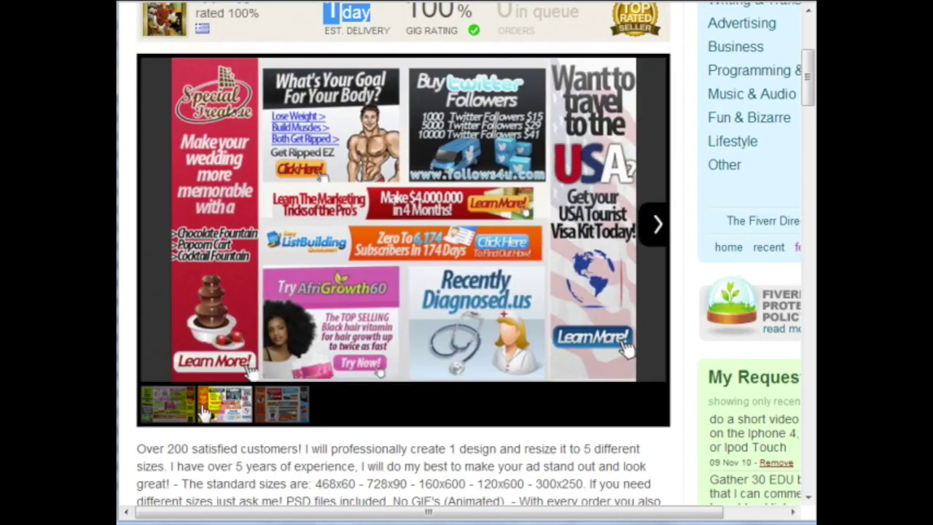
{"action": "left_click", "coordinate": [183, 412]}
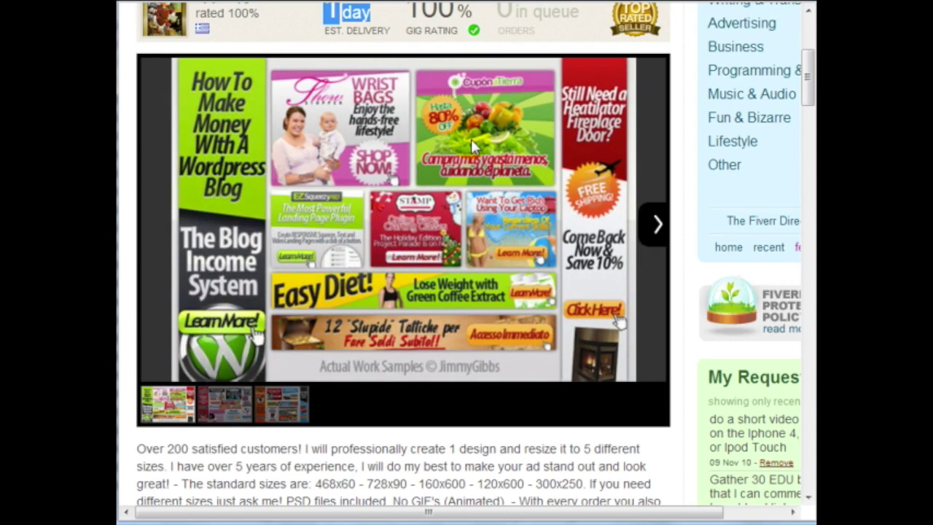
{"action": "left_click", "coordinate": [477, 446]}
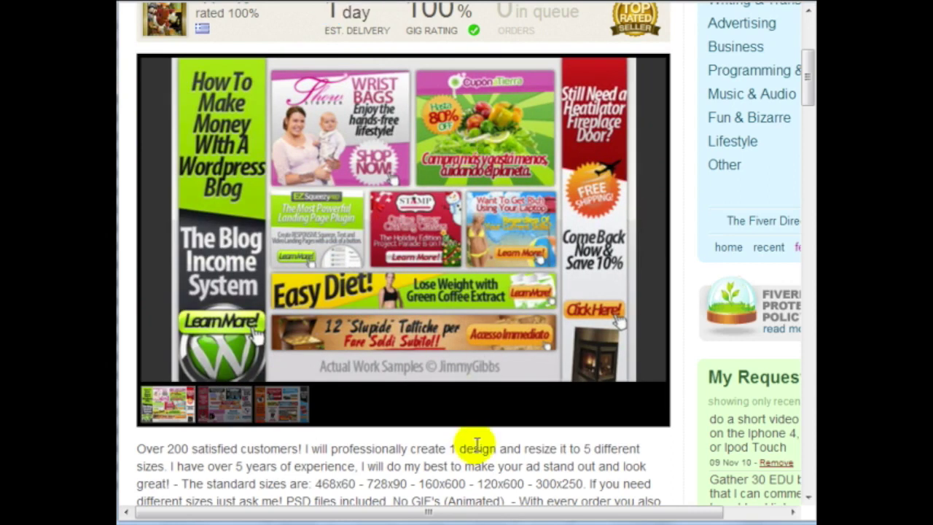
{"action": "left_click", "coordinate": [226, 414]}
{"action": "left_click", "coordinate": [266, 413]}
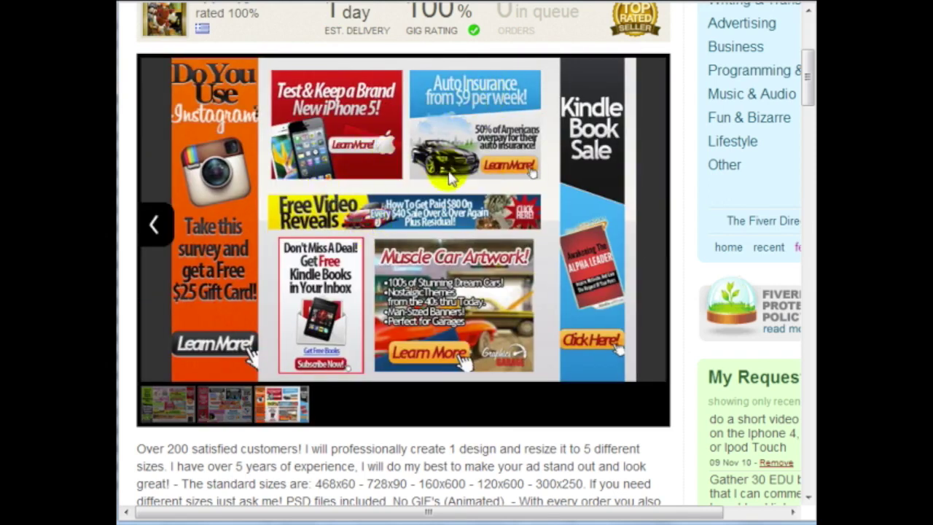
{"action": "left_click", "coordinate": [217, 416]}
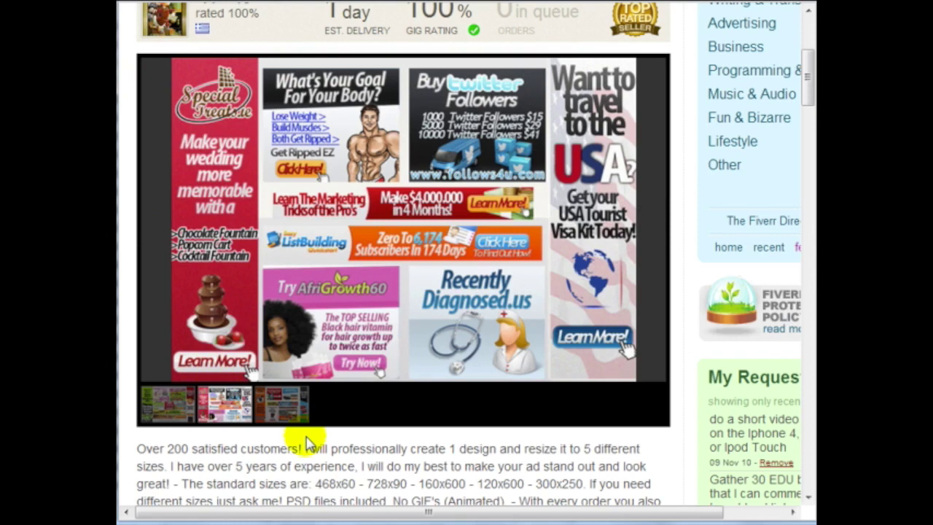
Step: Read through the gig's customer reviews, then return to the gallery
{"action": "scroll", "coordinate": [424, 227], "scroll_direction": "down", "scroll_amount": 3}
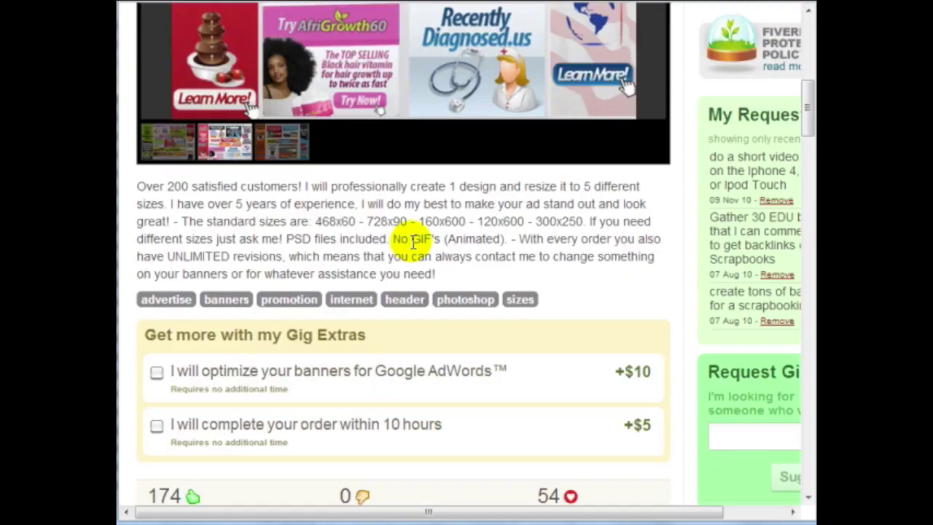
{"action": "scroll", "coordinate": [438, 162], "scroll_direction": "up", "scroll_amount": 1}
{"action": "scroll", "coordinate": [405, 135], "scroll_direction": "down", "scroll_amount": 3}
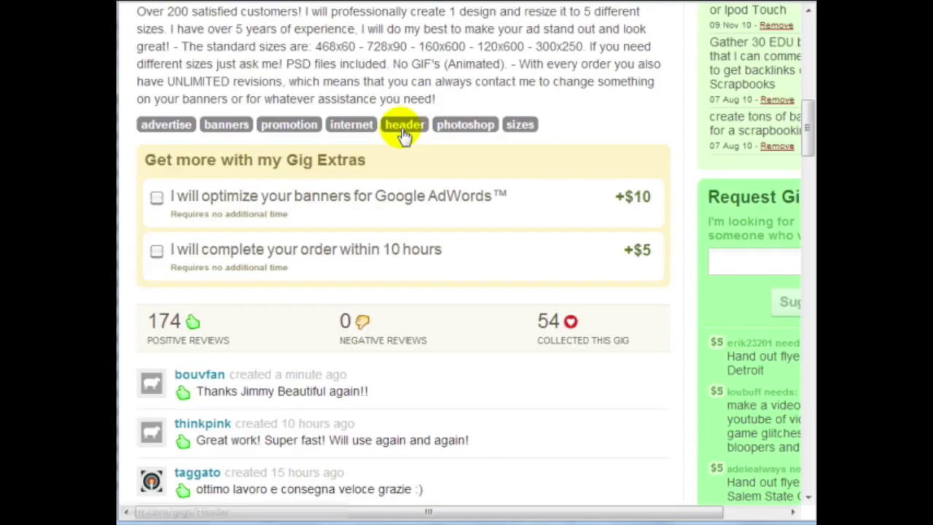
{"action": "scroll", "coordinate": [364, 196], "scroll_direction": "down", "scroll_amount": 3}
{"action": "scroll", "coordinate": [261, 175], "scroll_direction": "down", "scroll_amount": 14}
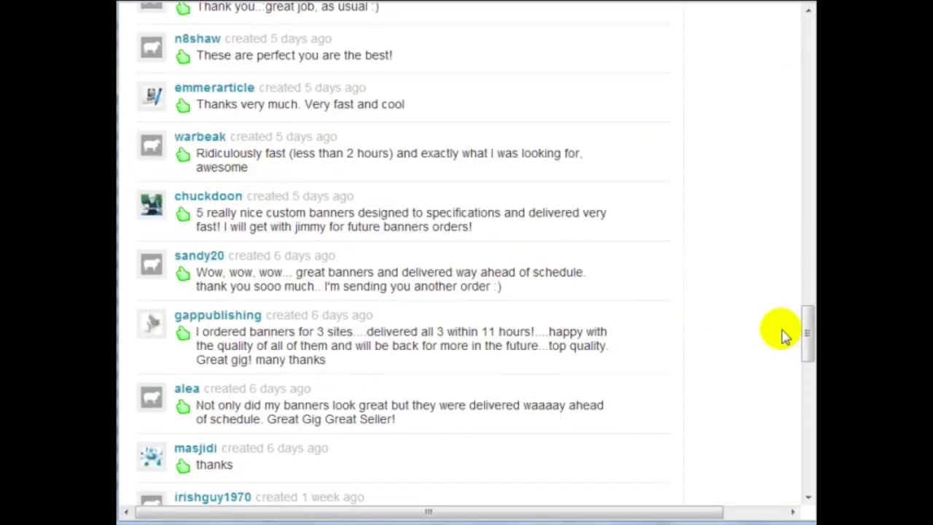
{"action": "left_click_drag", "start_coordinate": [804, 331], "coordinate": [797, 142]}
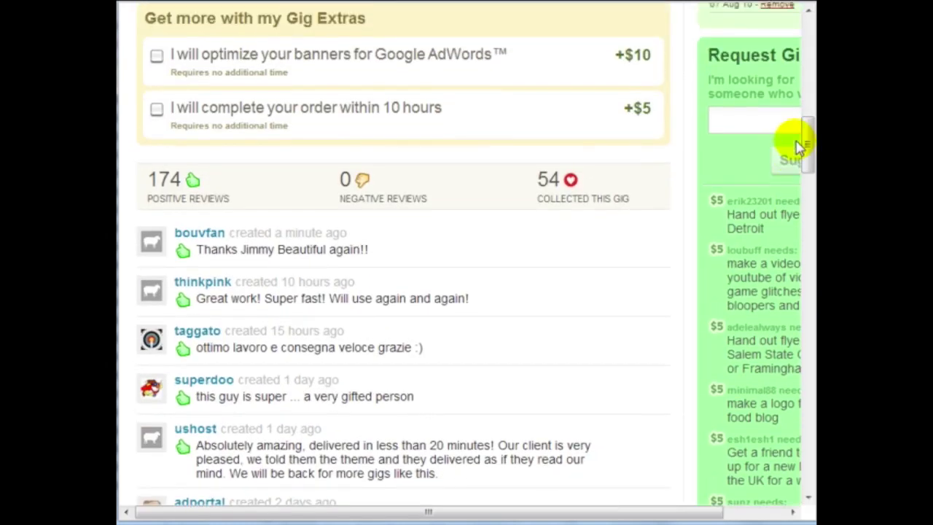
{"action": "scroll", "coordinate": [430, 199], "scroll_direction": "up", "scroll_amount": 4}
{"action": "scroll", "coordinate": [431, 199], "scroll_direction": "up", "scroll_amount": 3}
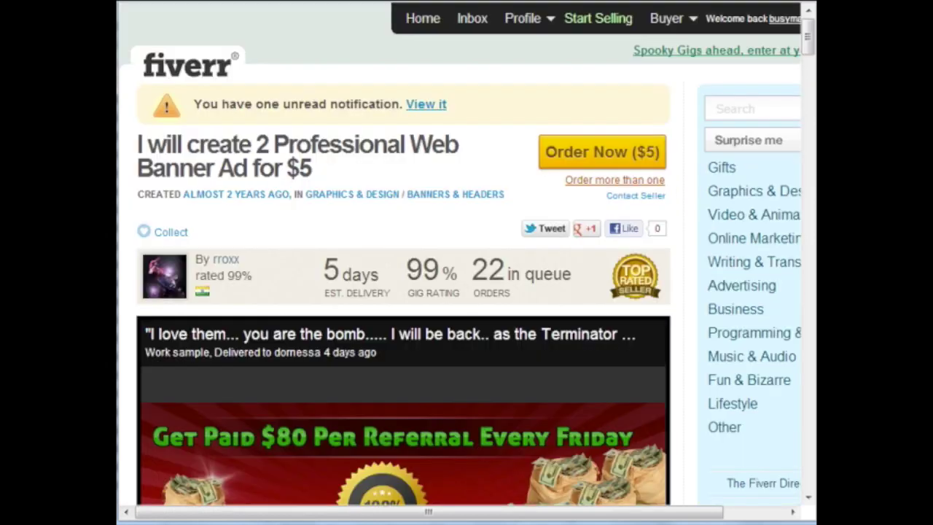
Step: View the clock banner work sample on the rroxx gig
{"action": "scroll", "coordinate": [493, 245], "scroll_direction": "down", "scroll_amount": 3}
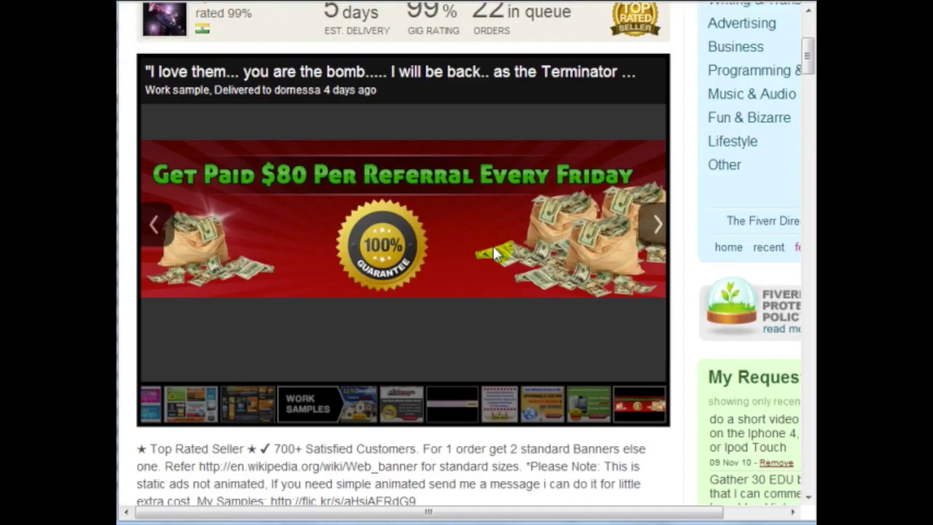
{"action": "mouse_move", "coordinate": [201, 413]}
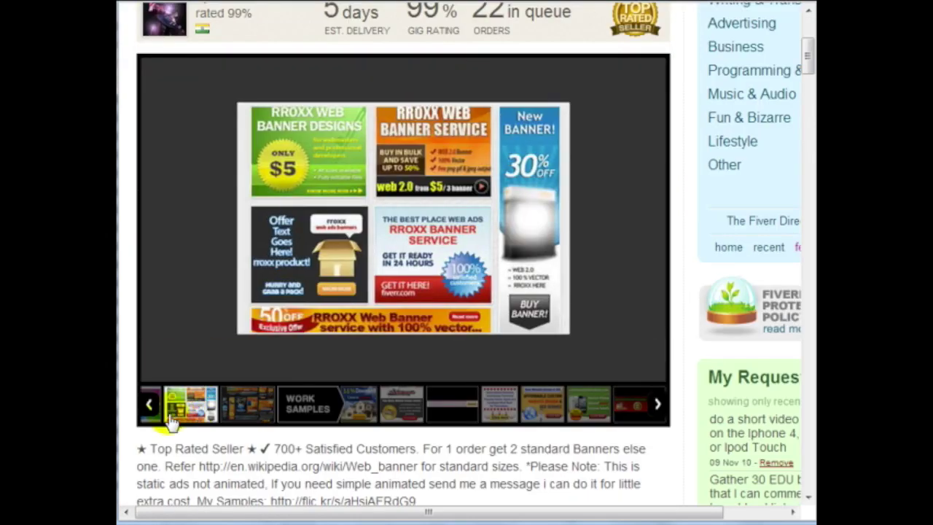
{"action": "left_click", "coordinate": [150, 407]}
{"action": "left_click", "coordinate": [178, 408]}
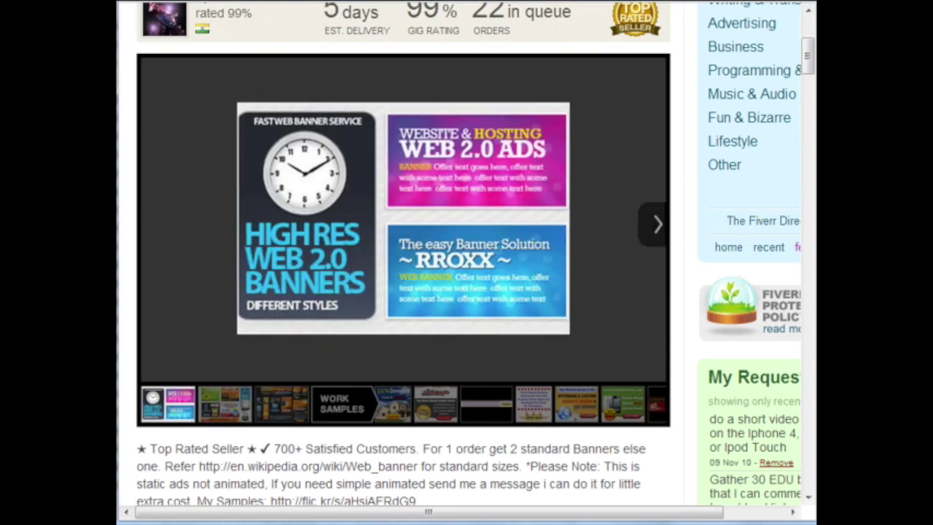
Step: Compare the seller's delivery and queue stats, noting 22 and 0 orders in queue
{"action": "left_click", "coordinate": [808, 9]}
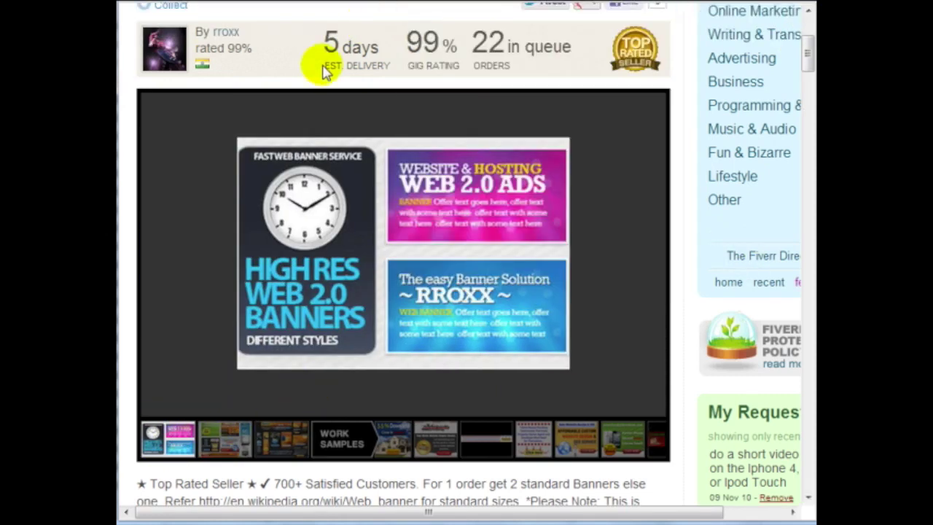
{"action": "left_click", "coordinate": [479, 43]}
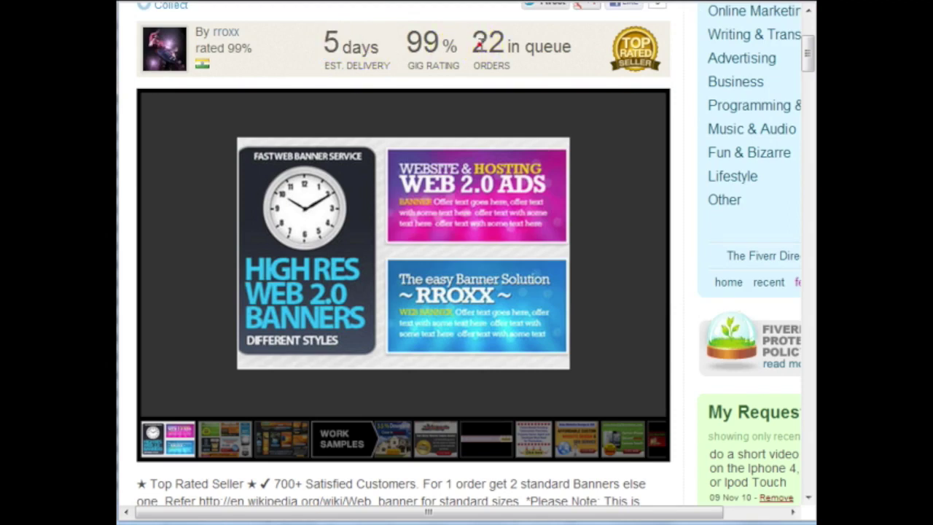
{"action": "left_click", "coordinate": [546, 47]}
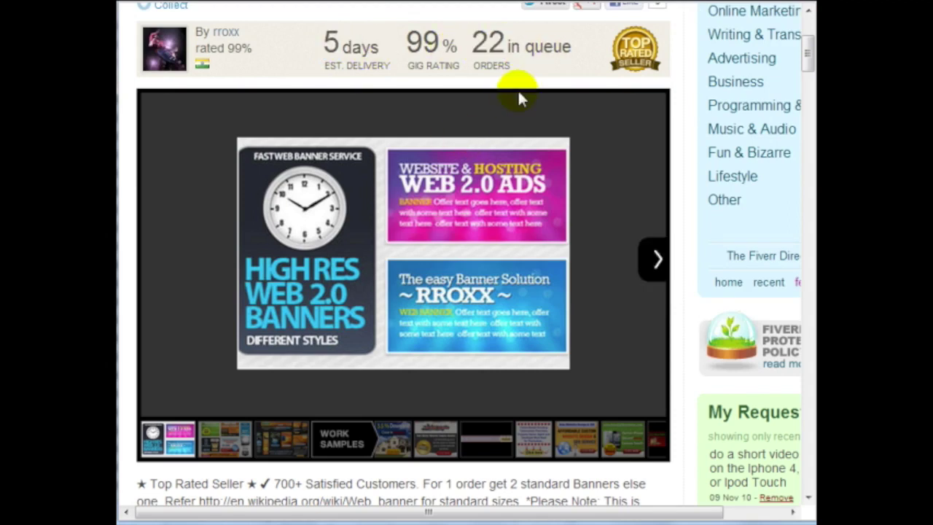
{"action": "left_click_drag", "start_coordinate": [356, 48], "coordinate": [374, 46]}
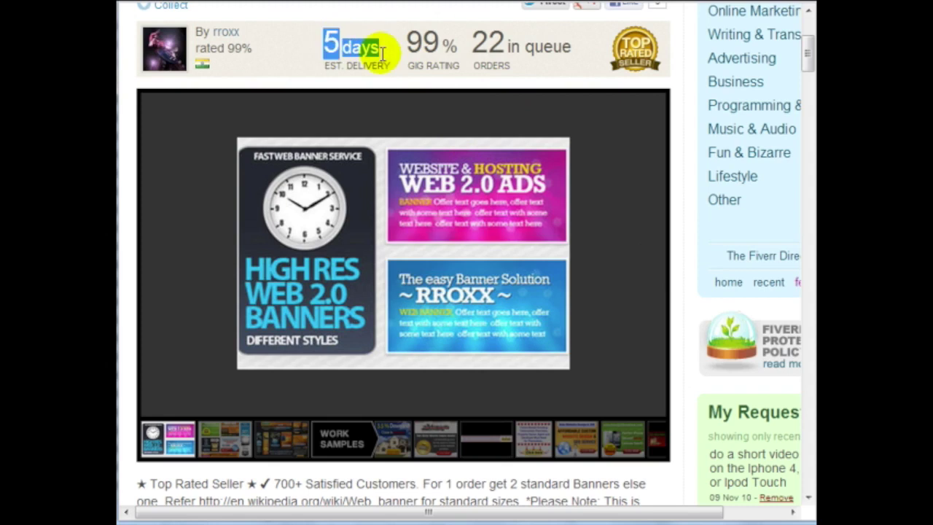
{"action": "scroll", "coordinate": [441, 231], "scroll_direction": "down", "scroll_amount": 2}
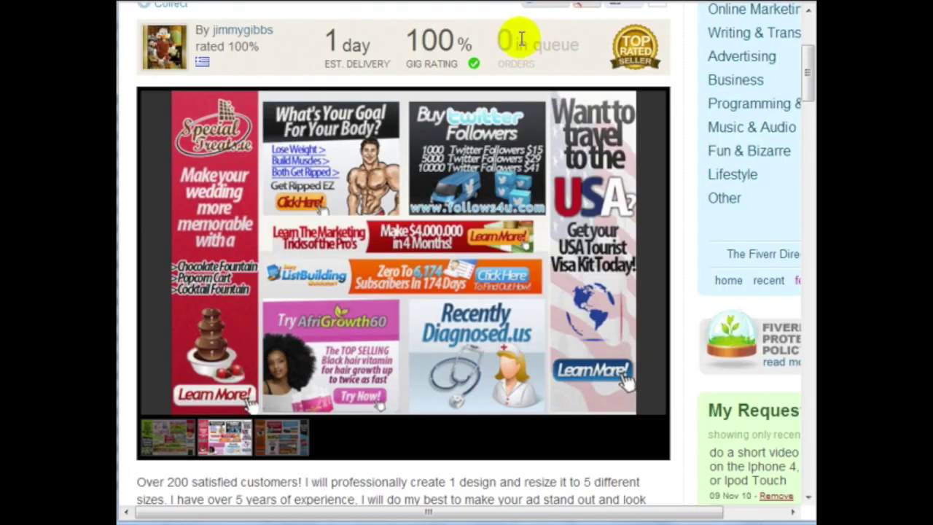
{"action": "left_click_drag", "start_coordinate": [500, 39], "coordinate": [570, 45]}
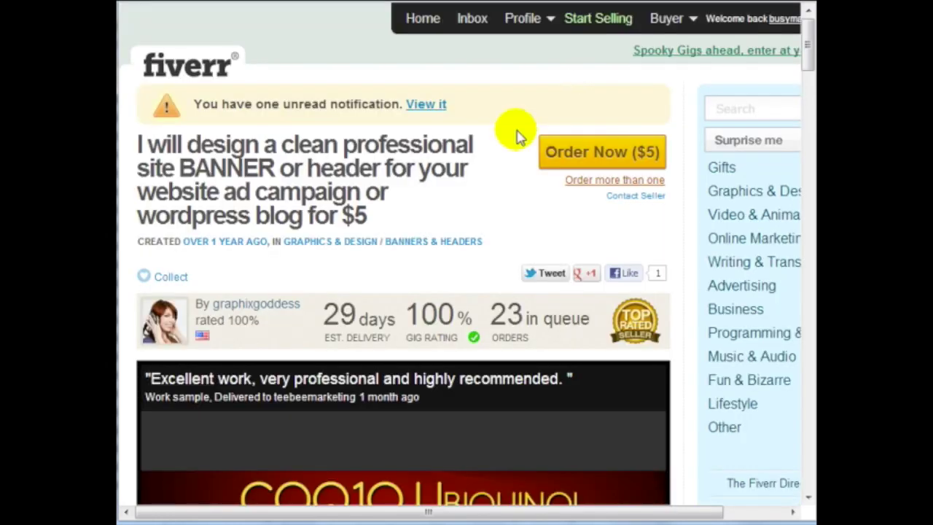
{"action": "scroll", "coordinate": [517, 132], "scroll_direction": "down", "scroll_amount": 4}
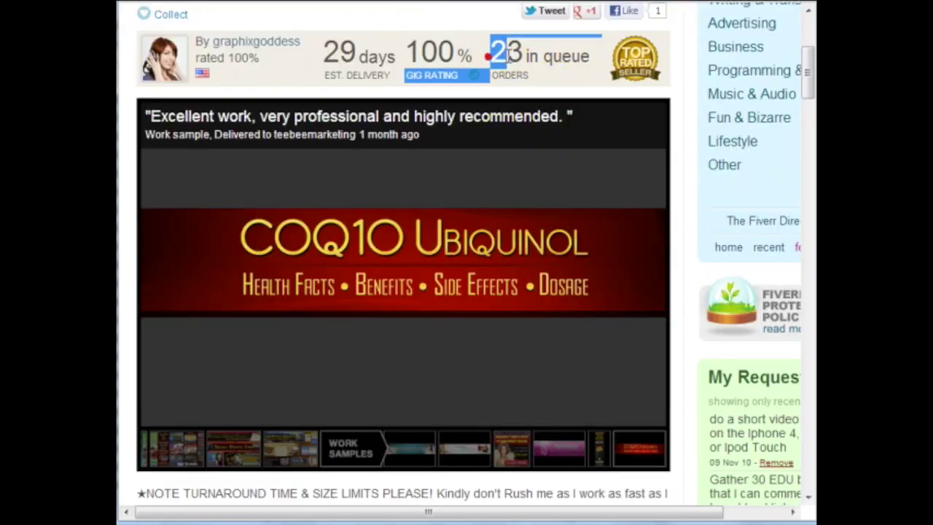
Step: View the ad collage work sample on the graphixgoddess gig
{"action": "scroll", "coordinate": [513, 135], "scroll_direction": "down", "scroll_amount": 3}
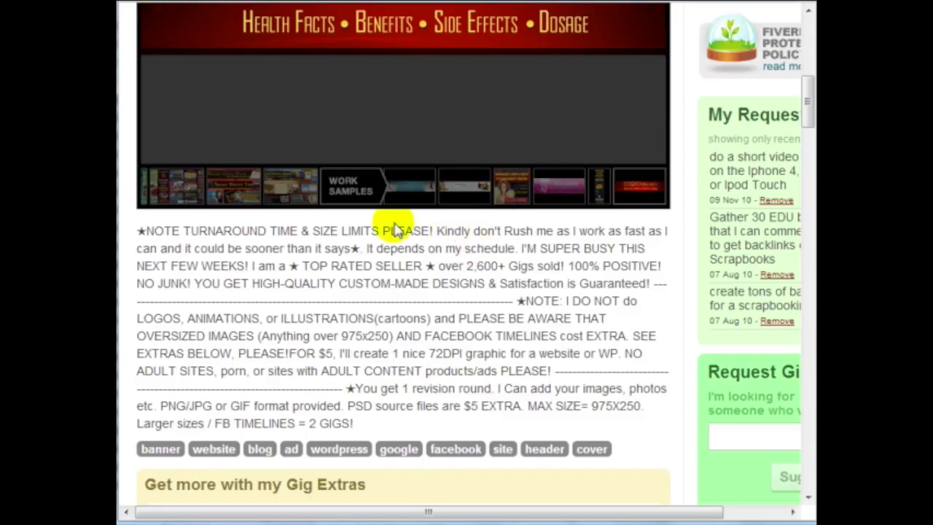
{"action": "left_click", "coordinate": [203, 184]}
{"action": "scroll", "coordinate": [275, 237], "scroll_direction": "up", "scroll_amount": 3}
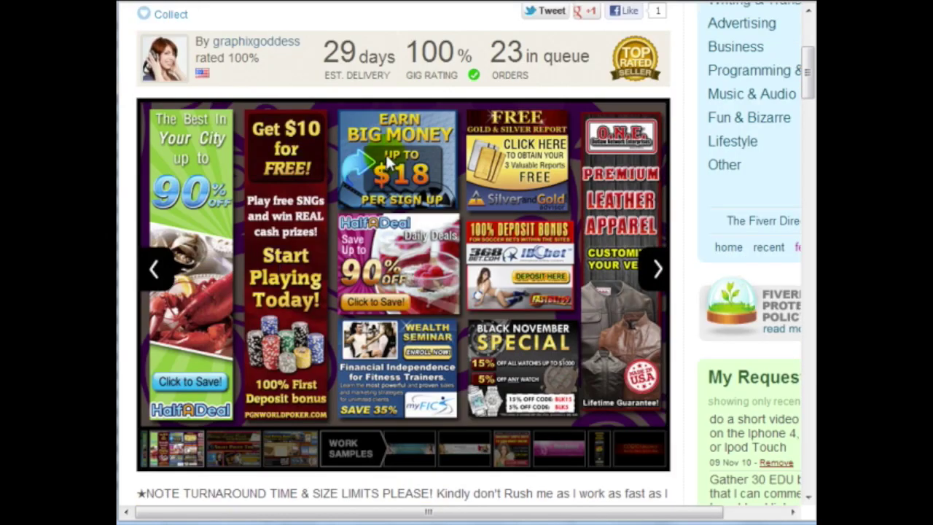
Step: Compare the 29-day delivery time against the 1-day delivery seller info
{"action": "double_click", "coordinate": [340, 52]}
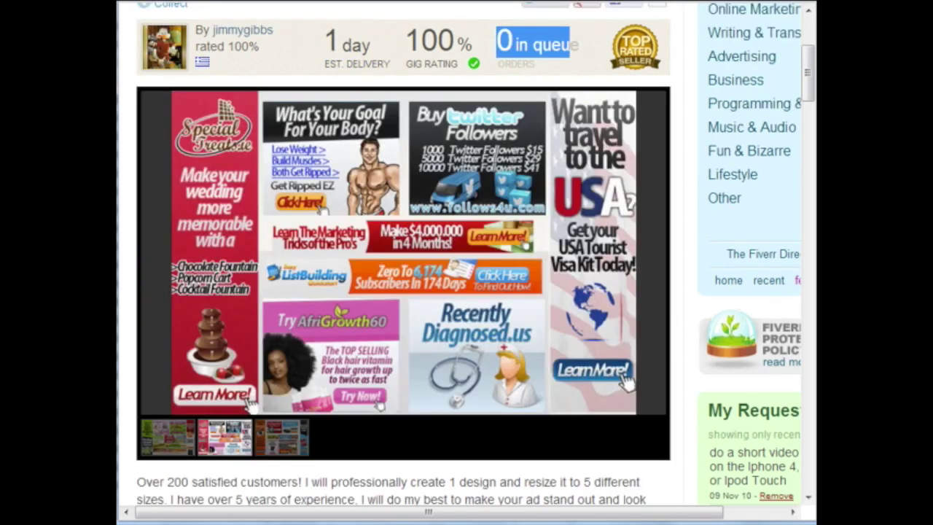
{"action": "left_click", "coordinate": [512, 40]}
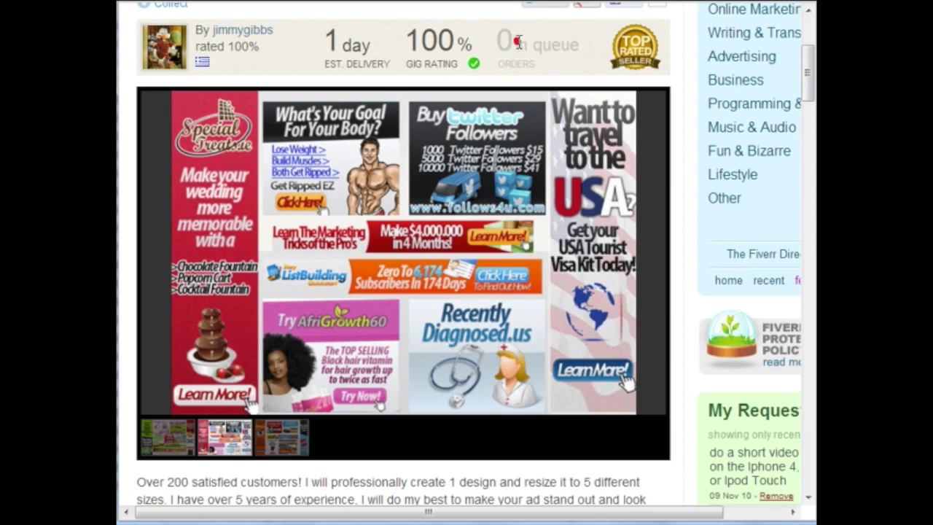
{"action": "left_click_drag", "start_coordinate": [364, 63], "coordinate": [391, 35]}
{"action": "left_click", "coordinate": [392, 35]}
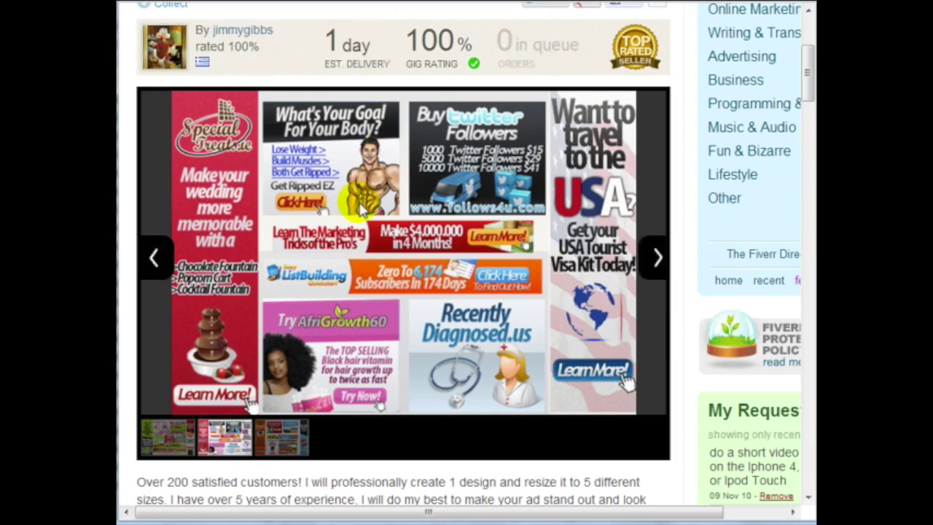
{"action": "scroll", "coordinate": [357, 211], "scroll_direction": "down", "scroll_amount": 5}
{"action": "scroll", "coordinate": [364, 136], "scroll_direction": "up", "scroll_amount": 5}
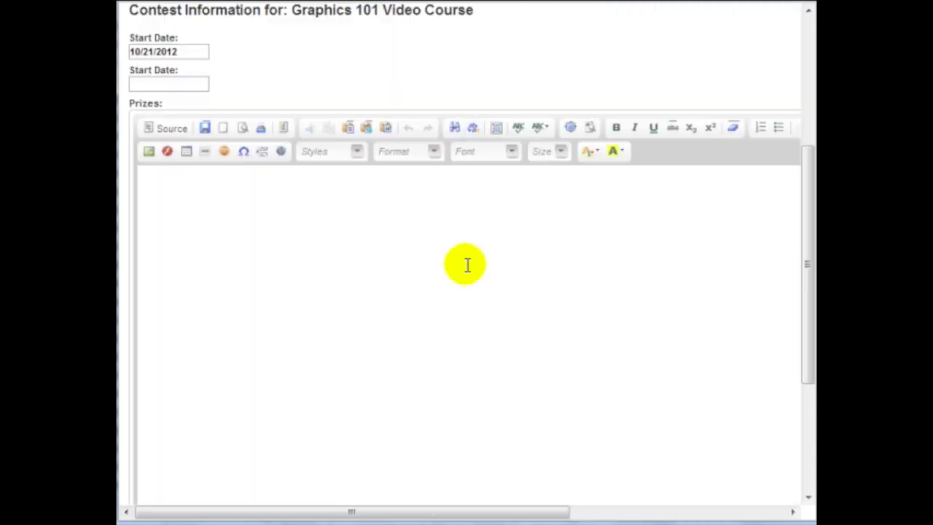
Step: Scroll to the top of the Graphics 101 Video Course contest form showing start date 10/21/2012
{"action": "scroll", "coordinate": [467, 265], "scroll_direction": "up", "scroll_amount": 4}
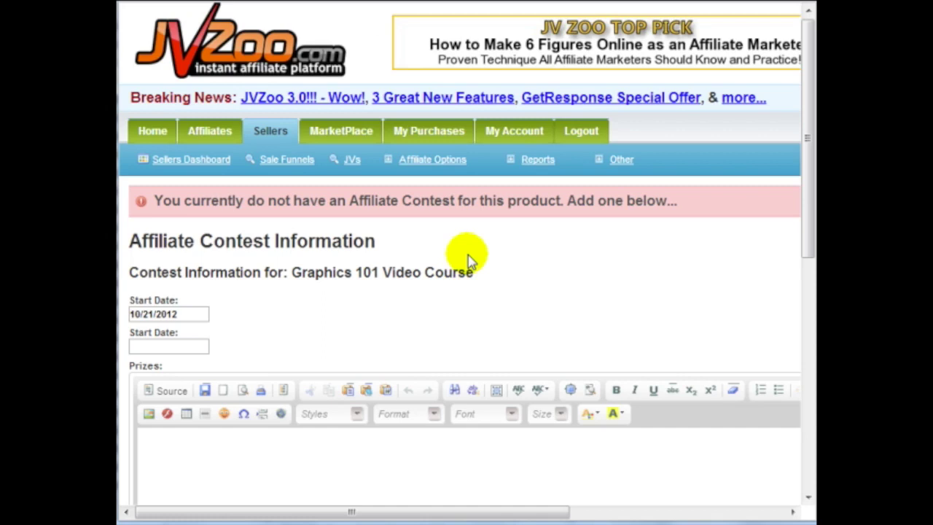